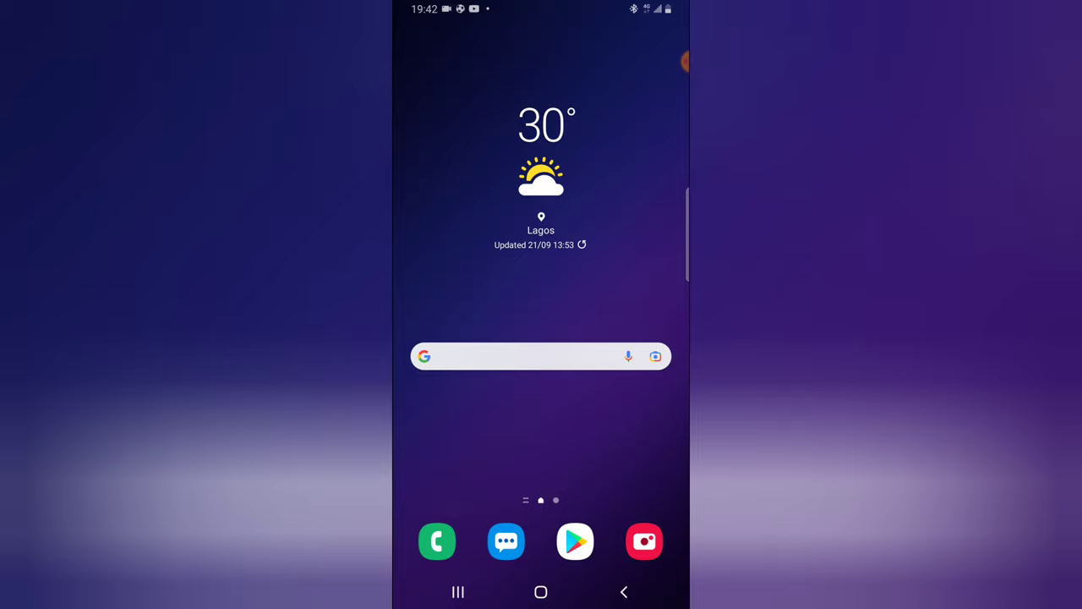
Launch PowerDirector from the app drawer so its list of existing projects appears
left_click_drag(541, 456, 541, 211)
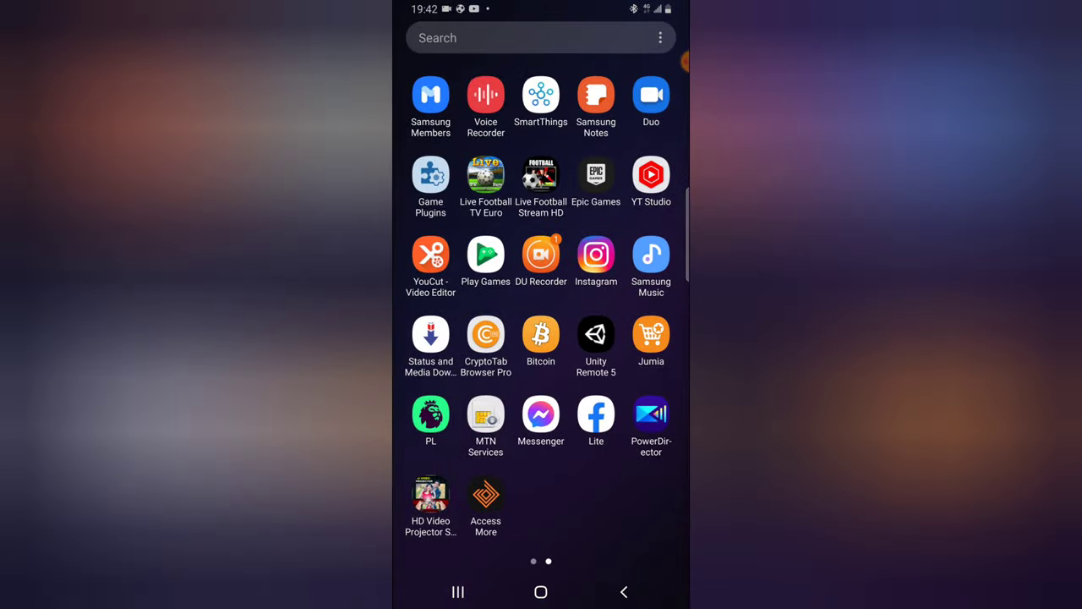
left_click(651, 414)
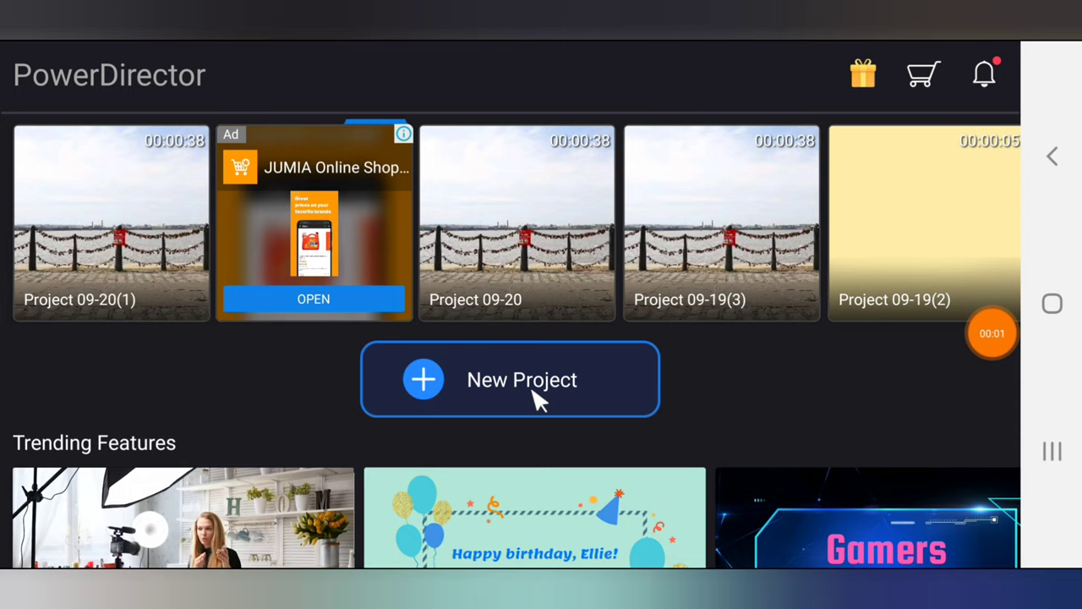
Create a new 16:9 project, keeping the default name Project 09-21
left_click(536, 398)
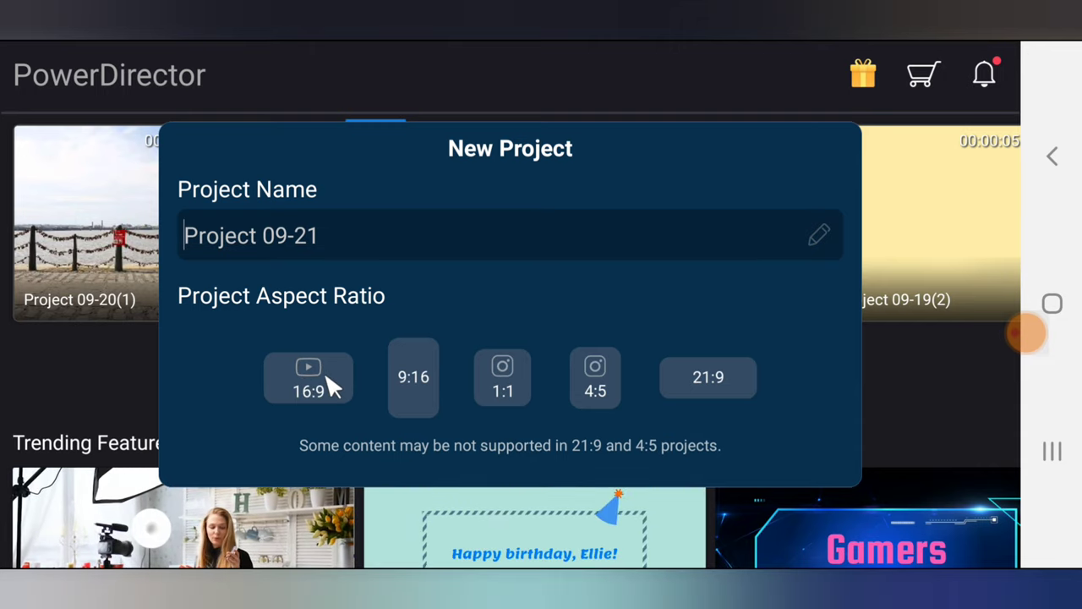
left_click(329, 386)
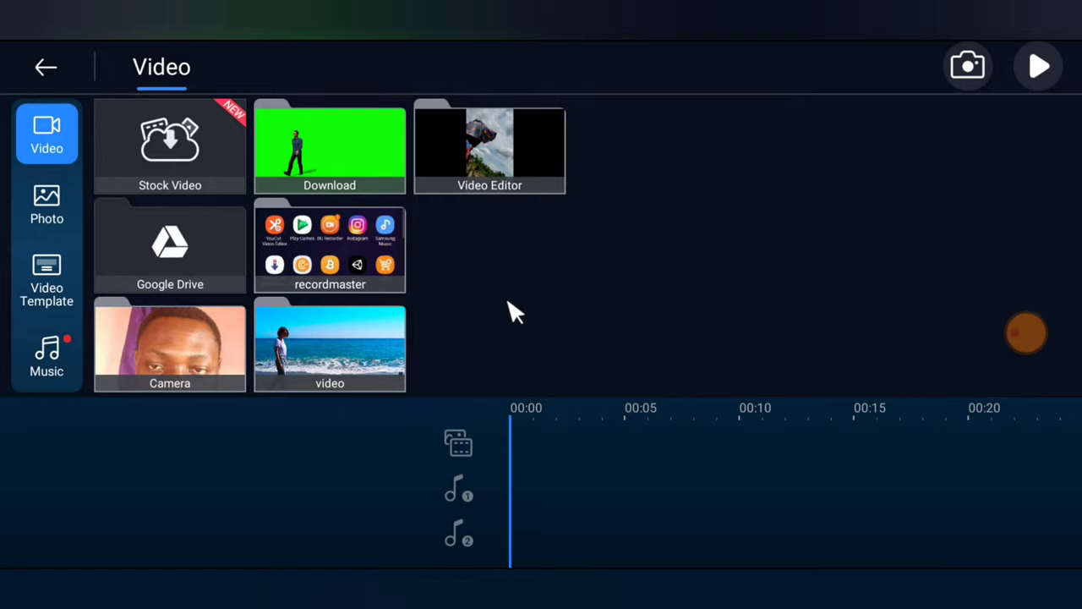
Add the 00:38 pier clip from the 'video' folder to the timeline and return to the editor
left_click(338, 353)
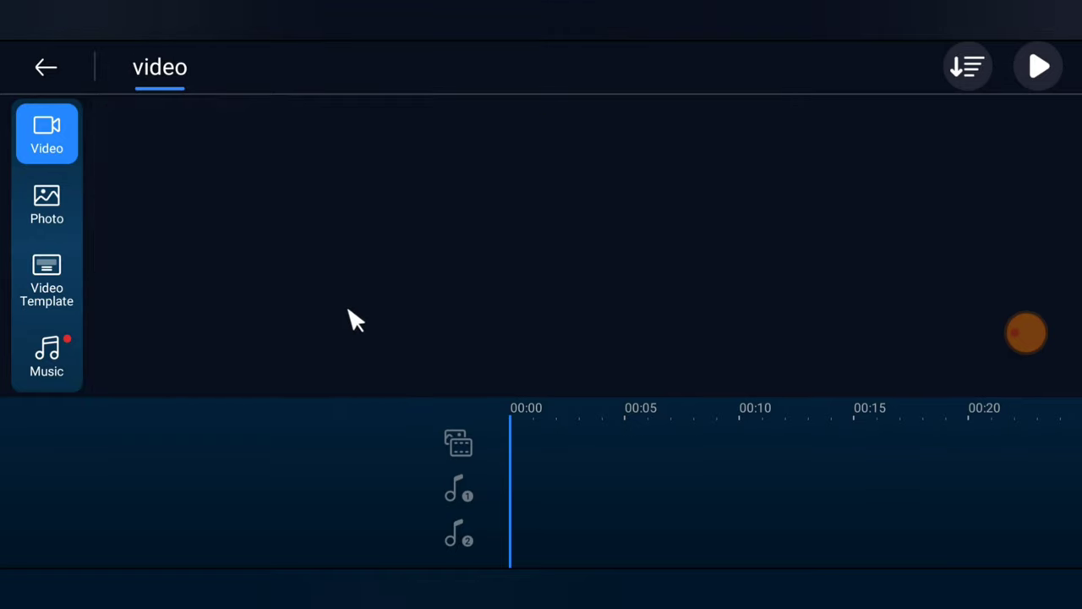
left_click(139, 152)
left_click(140, 149)
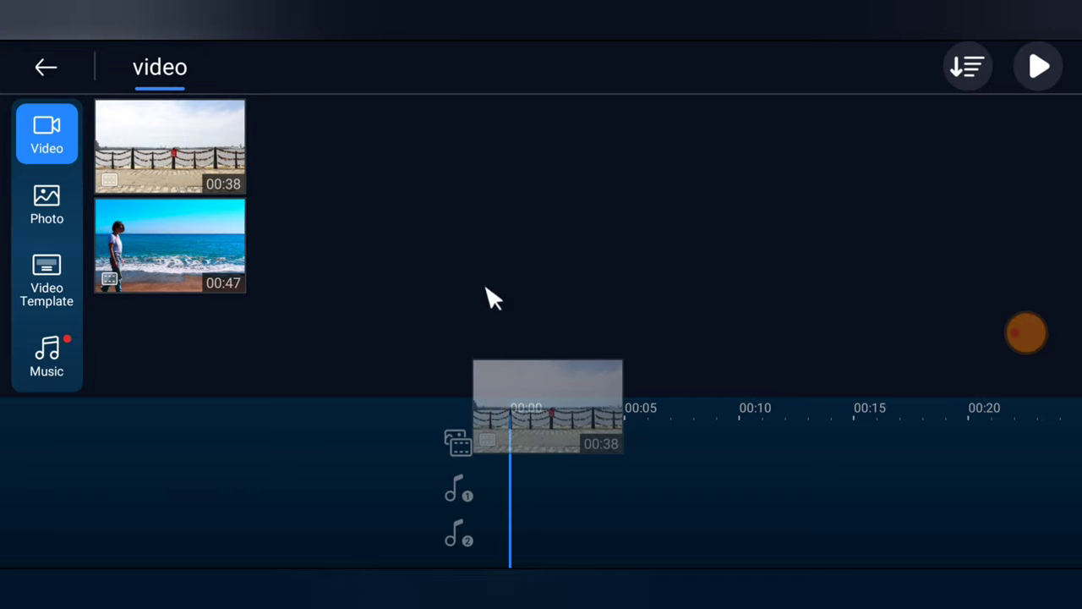
left_click(47, 71)
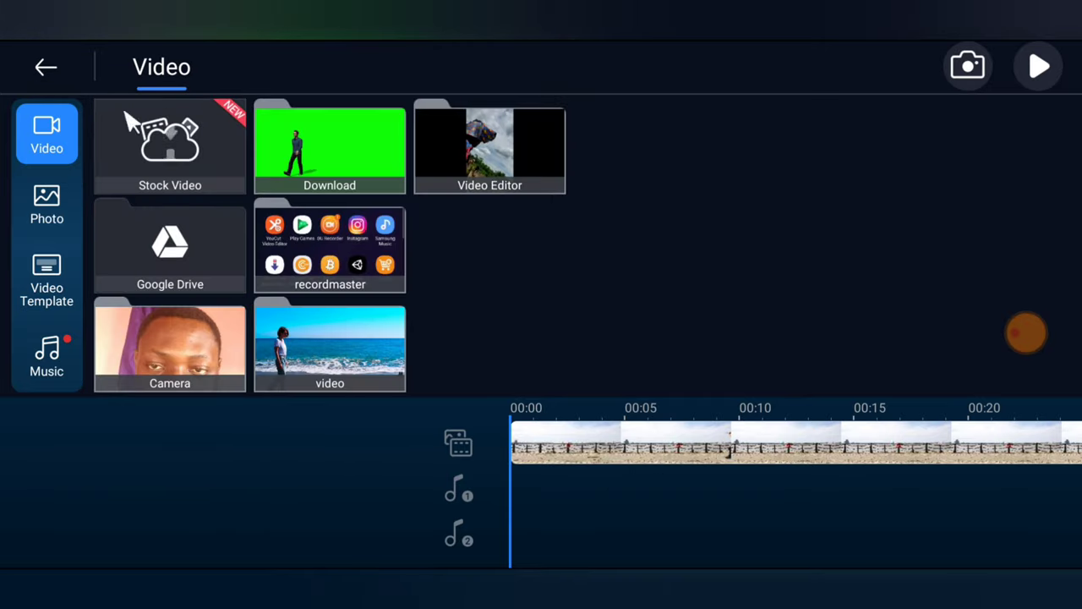
left_click(46, 71)
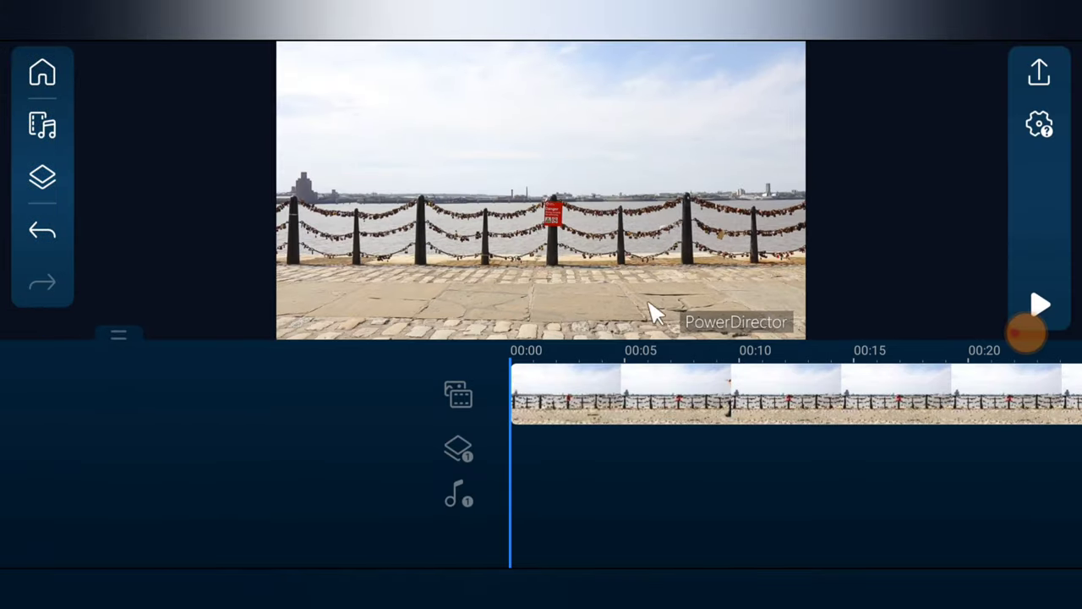
left_click_drag(1039, 334, 873, 40)
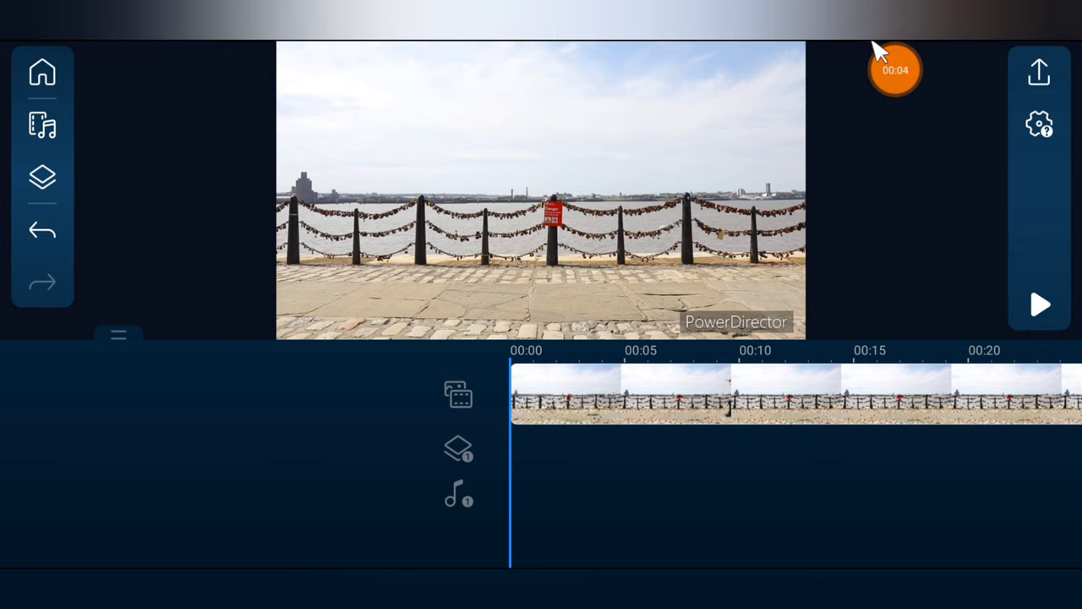
left_click(1040, 306)
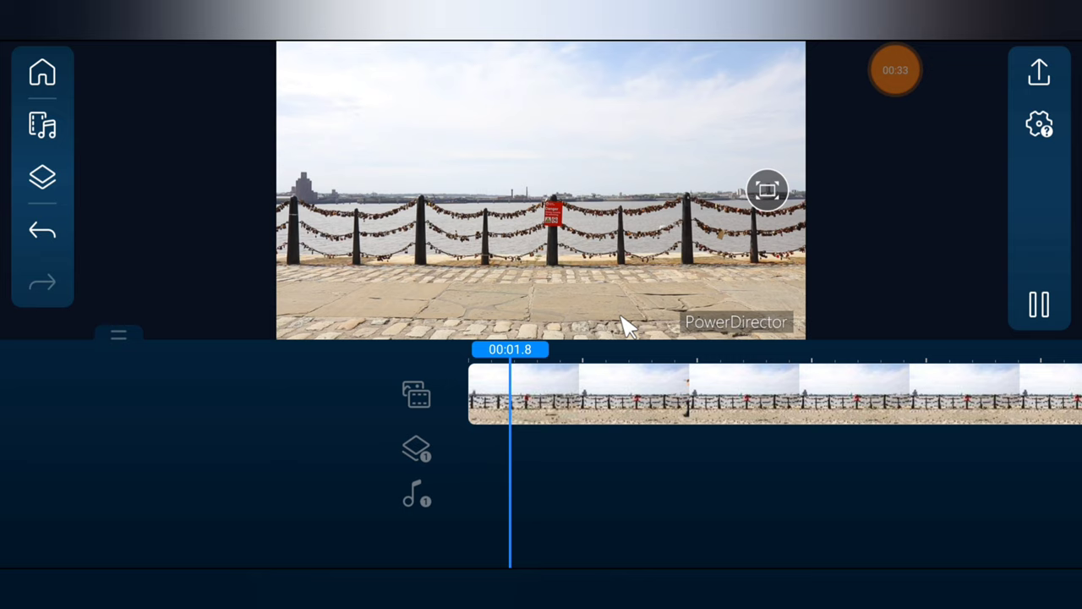
left_click_drag(752, 520, 651, 535)
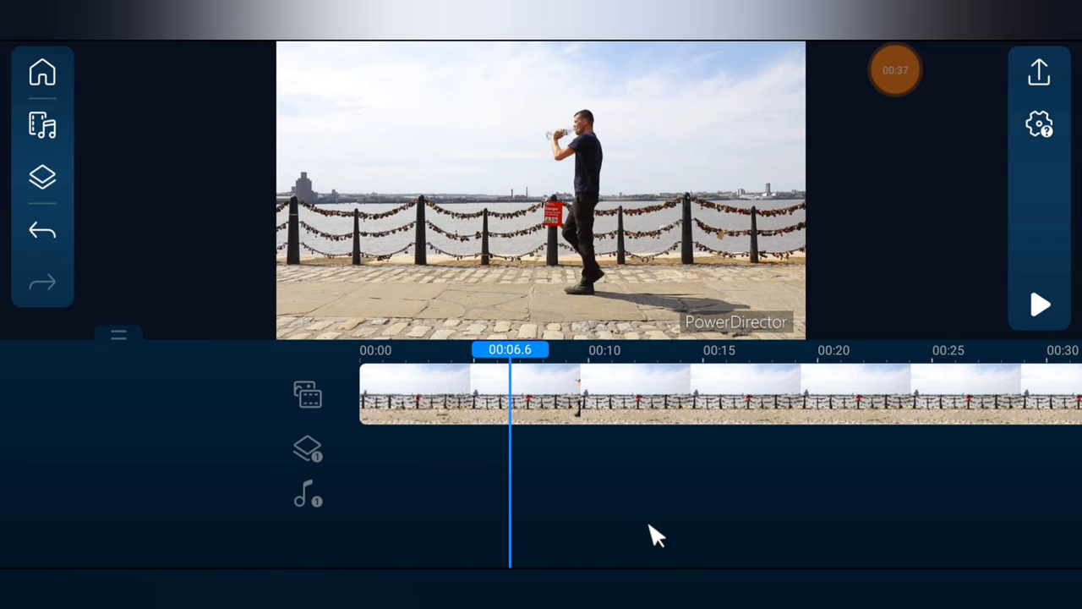
left_click(1042, 309)
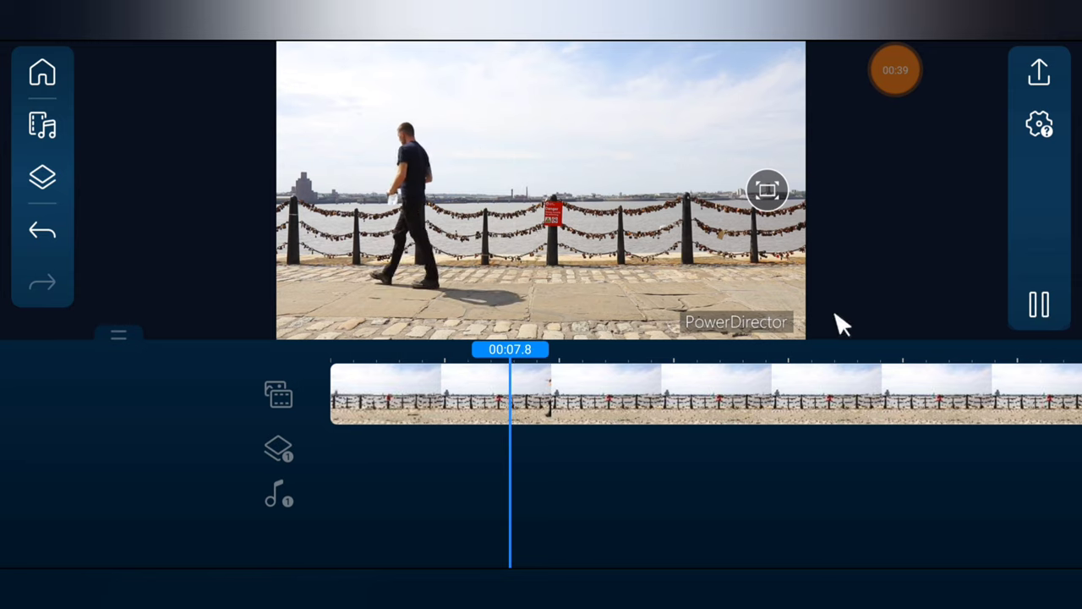
left_click(1048, 309)
left_click_drag(845, 510, 955, 449)
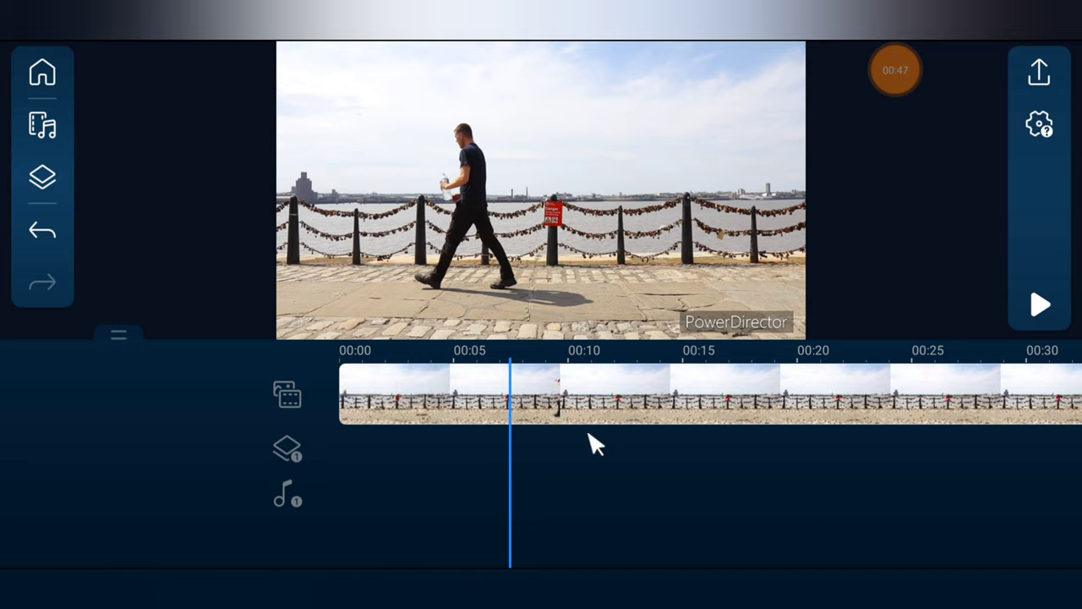
Apply the Beating effect to the pier clip and show its settings (Frequency 20, Strength 120)
left_click(705, 406)
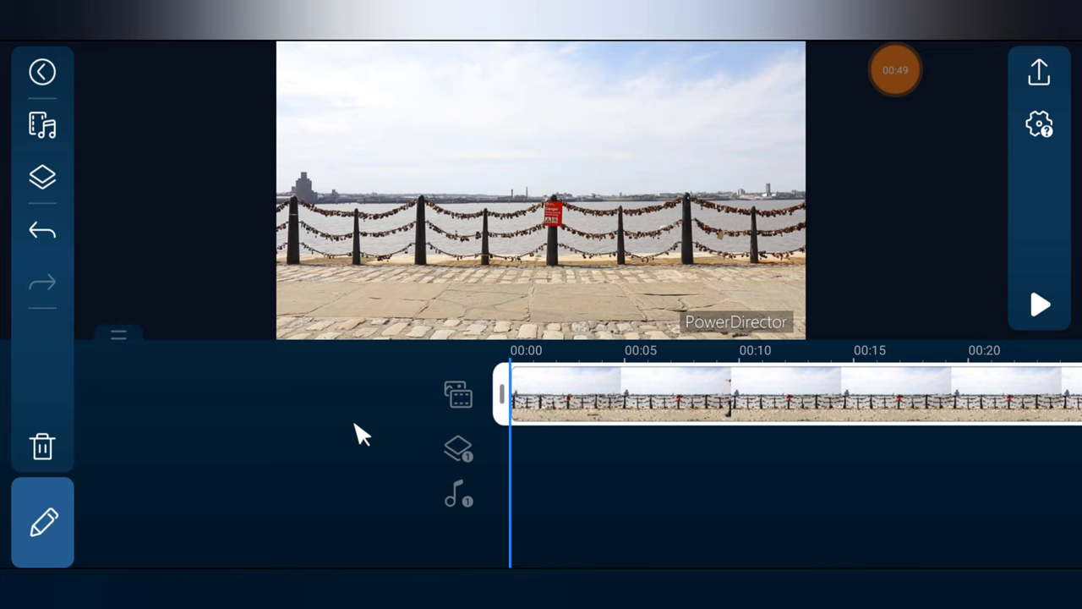
left_click(74, 534)
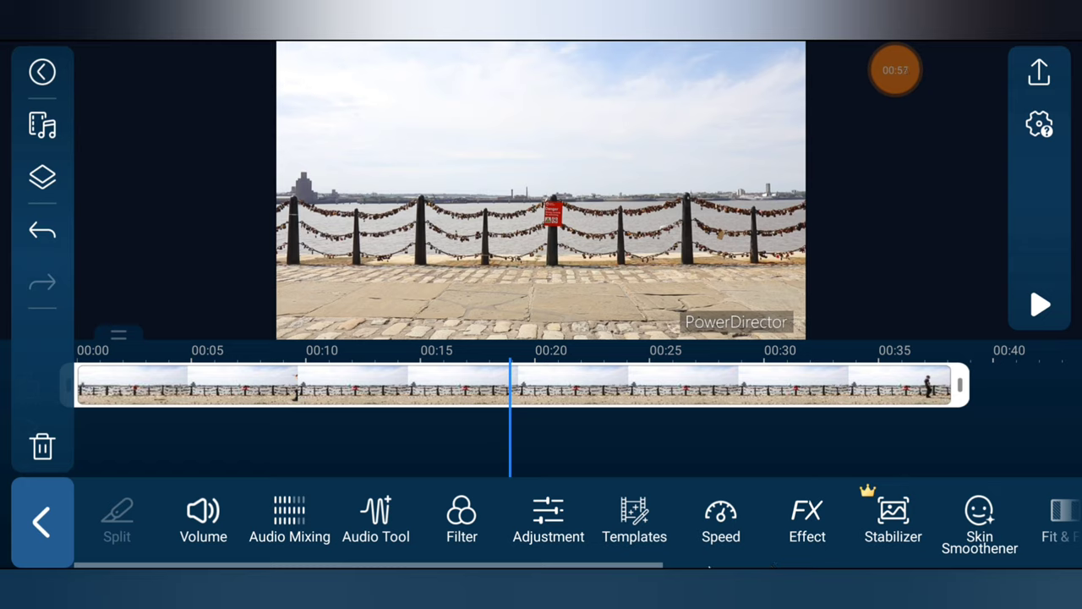
left_click(807, 520)
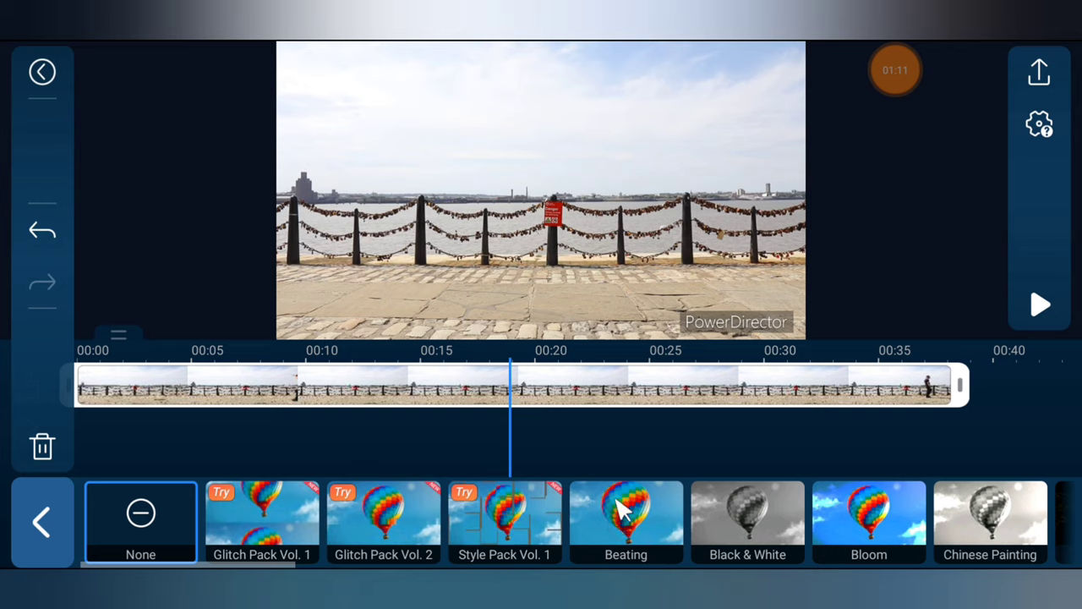
left_click(630, 531)
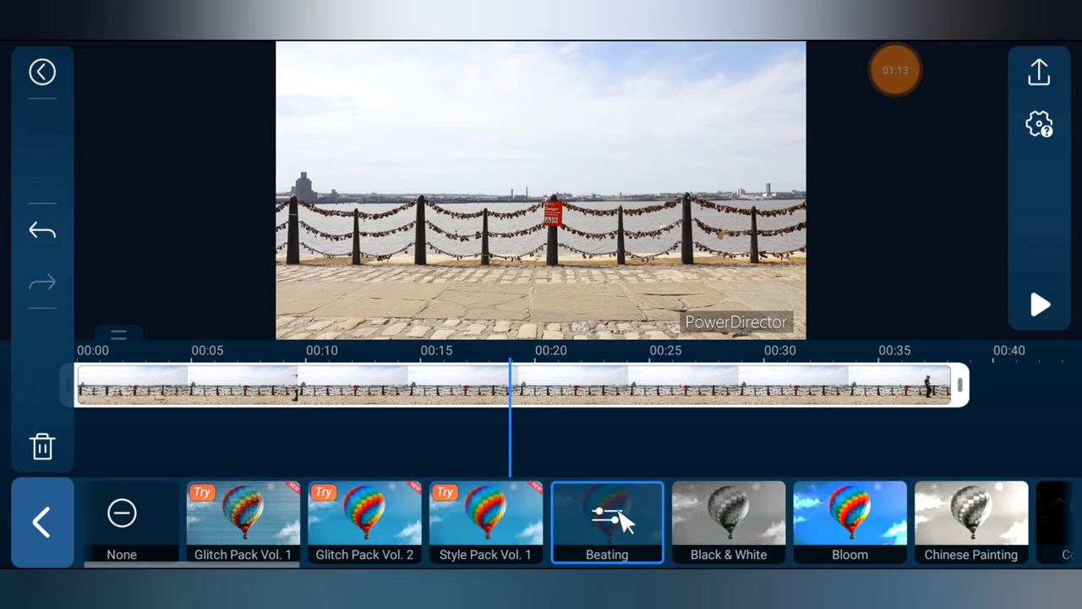
left_click(607, 517)
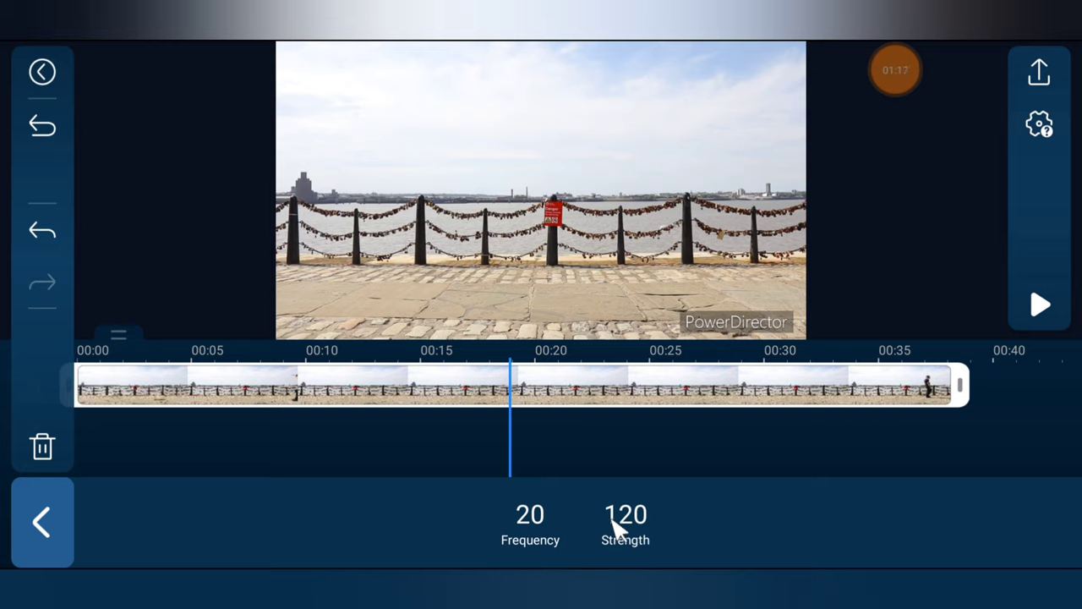
Set the Beating effect's Strength to 130 and Frequency to 22 while previewing the clip
left_click(616, 529)
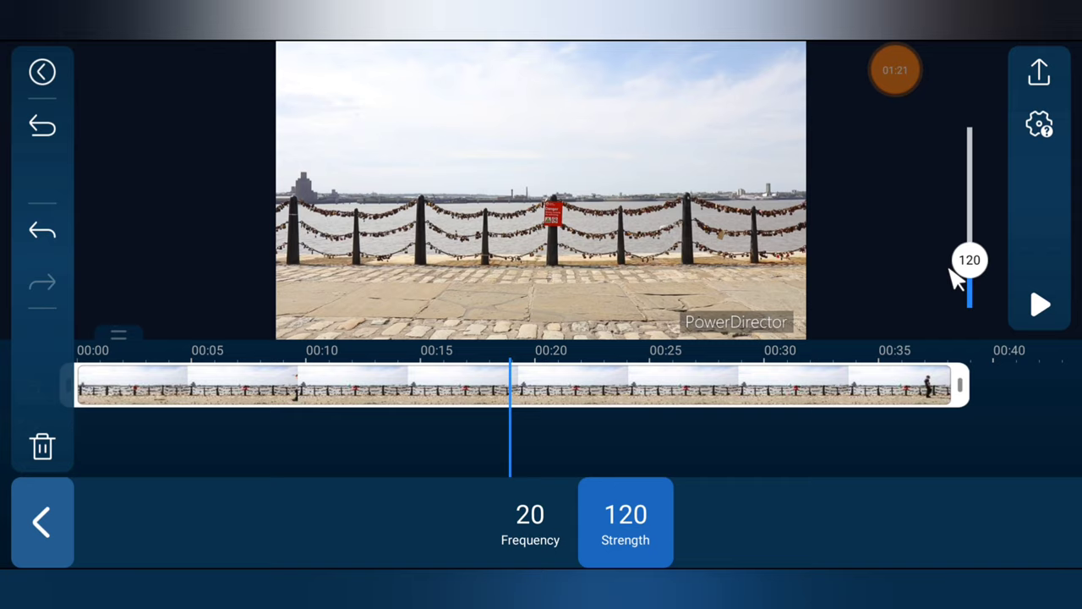
left_click_drag(968, 264, 972, 200)
left_click(542, 527)
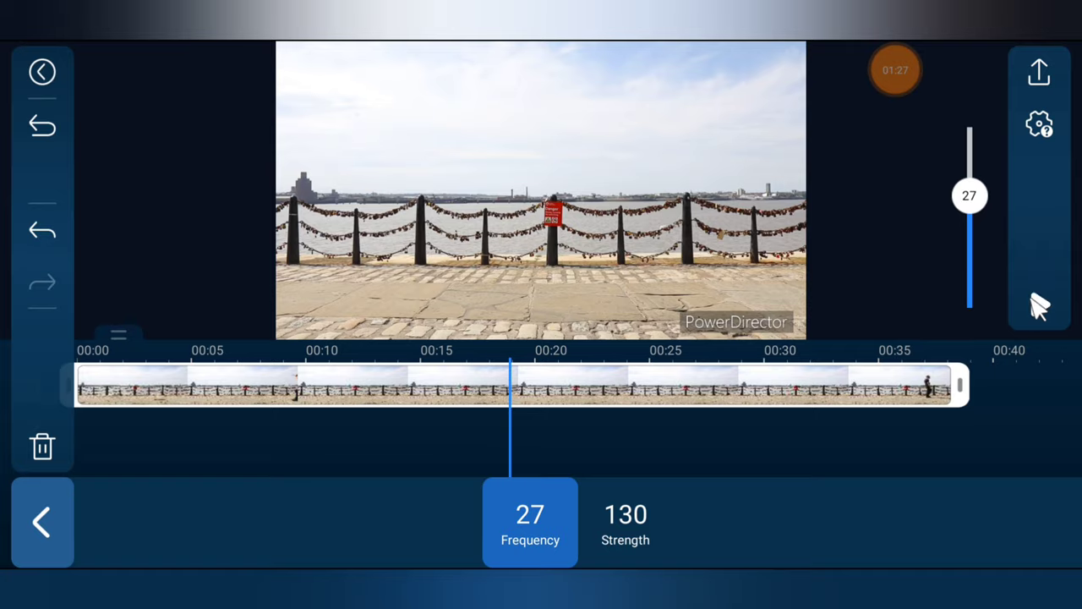
left_click(1043, 306)
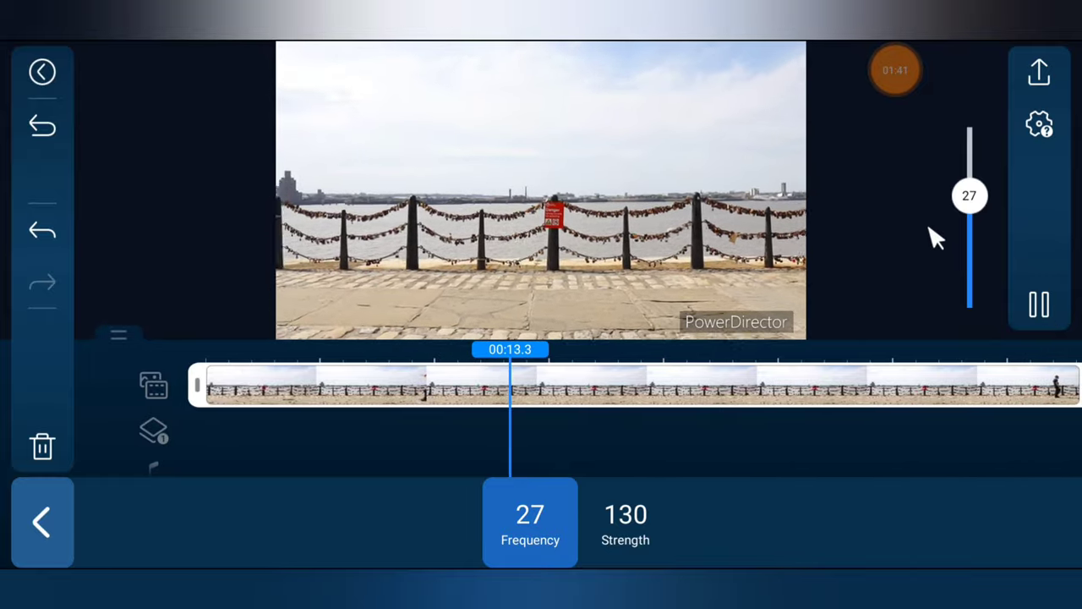
left_click_drag(972, 195, 980, 228)
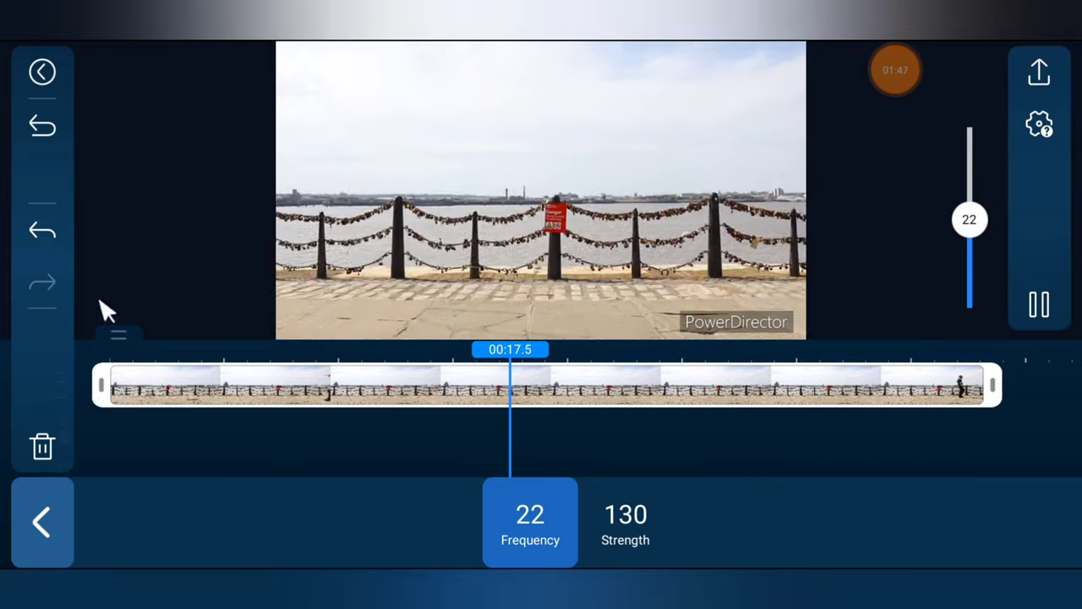
Undo the Beating effect and the clip addition, leaving an empty timeline, and reopen the media library
key("Escape")
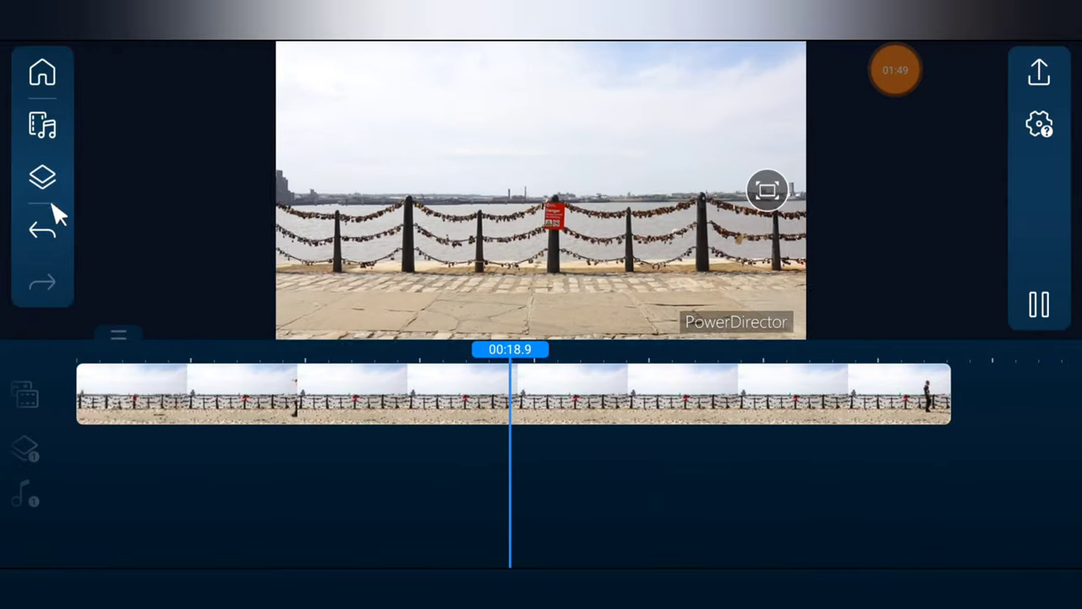
left_click(51, 236)
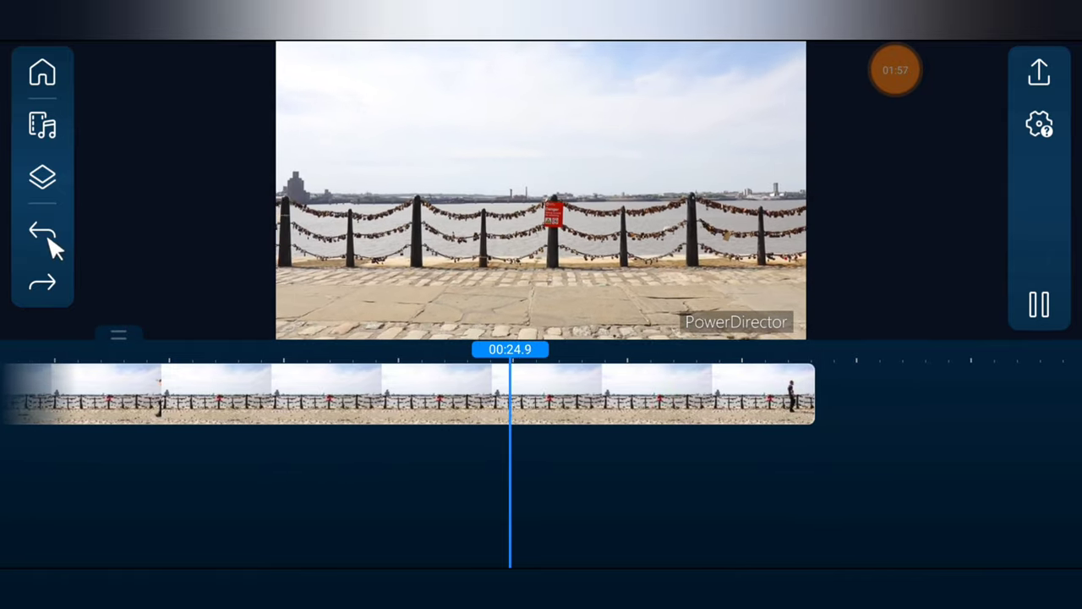
left_click(48, 237)
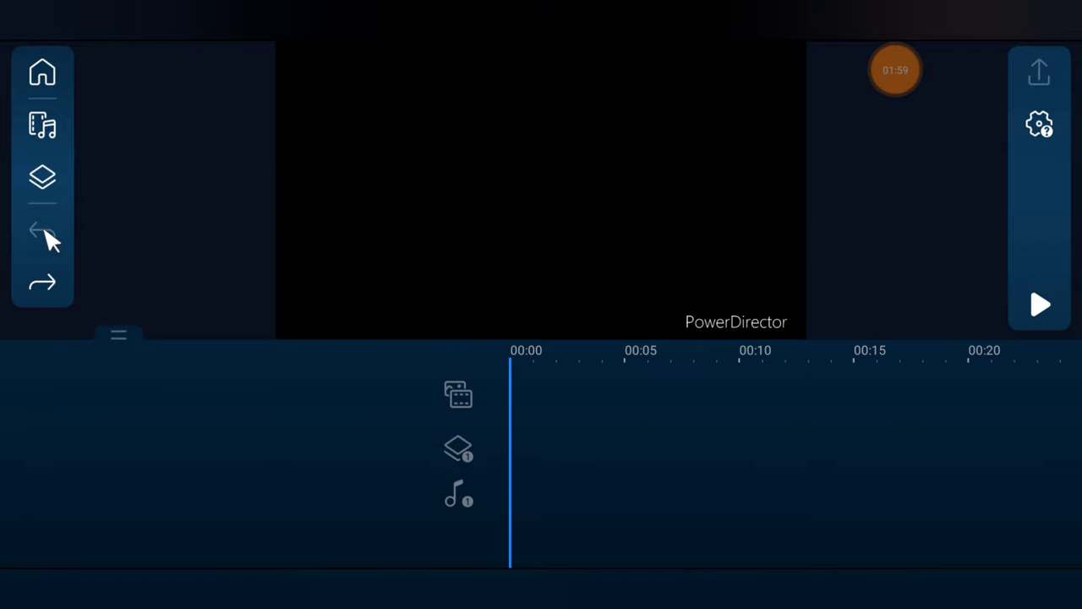
left_click(51, 136)
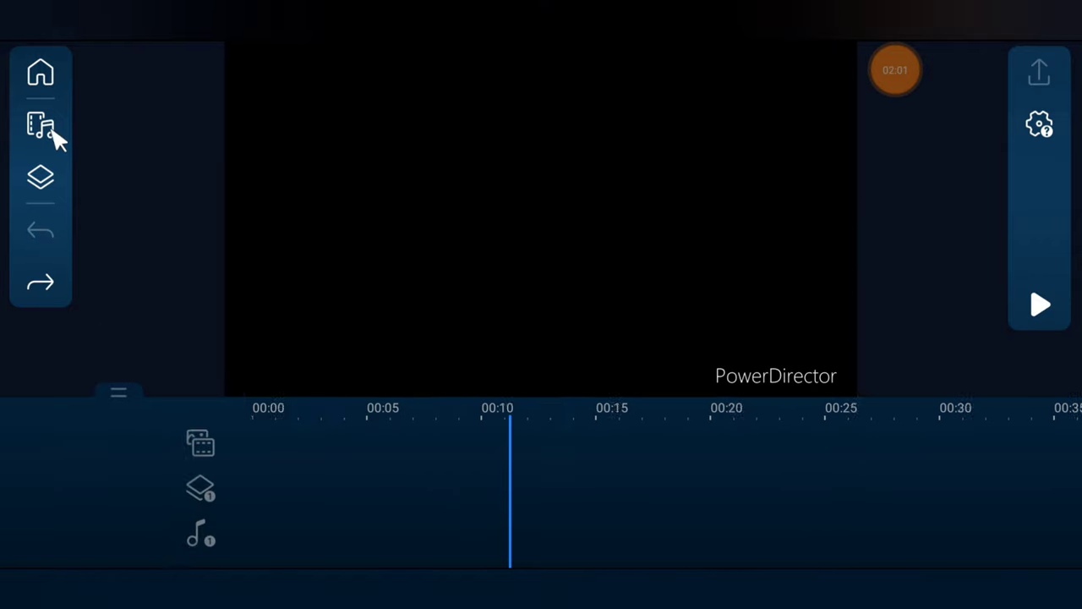
Re-add the 00:38 pier clip at 00:00 from the 'video' folder and briefly preview it
left_click(313, 354)
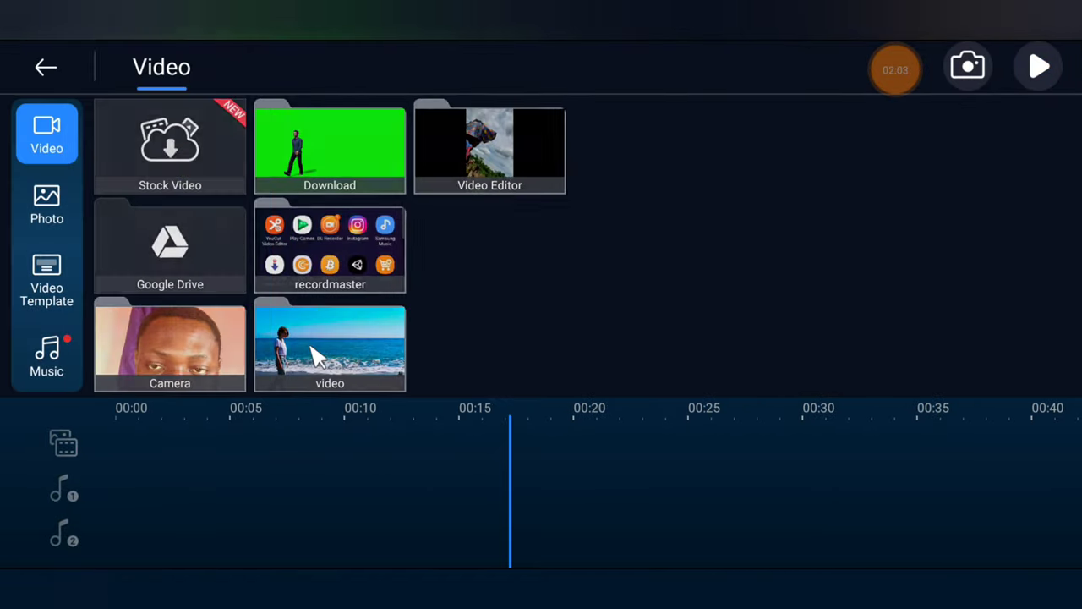
left_click(161, 152)
left_click(140, 149)
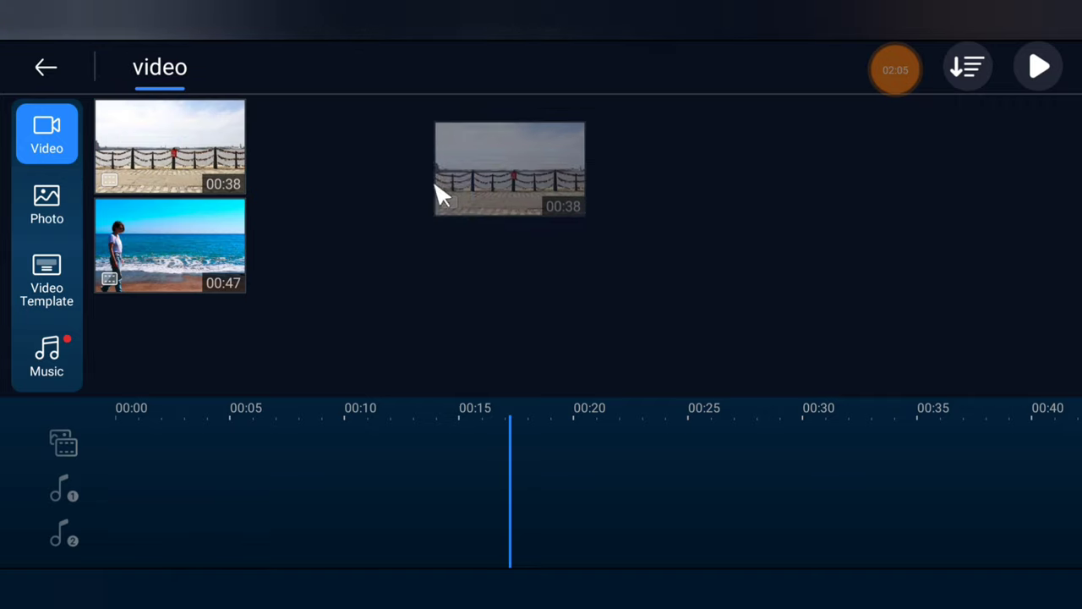
left_click(42, 74)
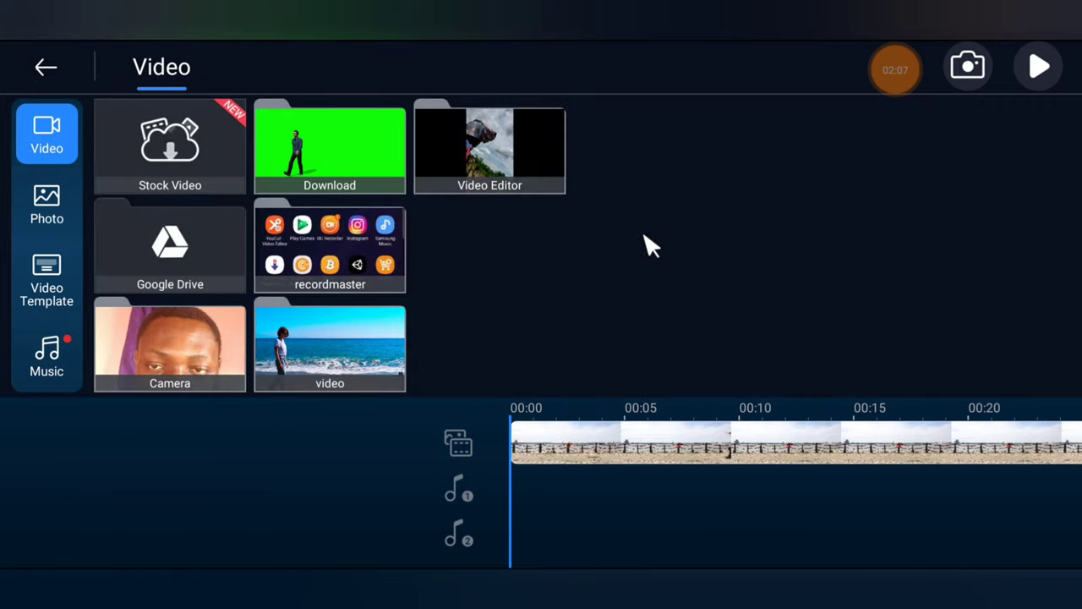
left_click(40, 71)
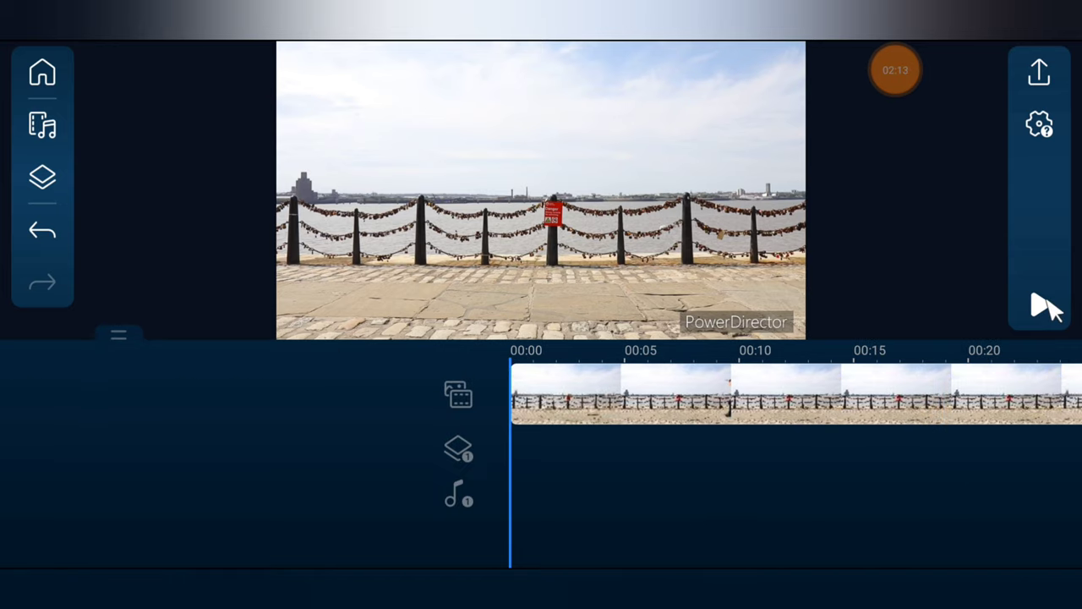
left_click(1047, 303)
left_click(1046, 303)
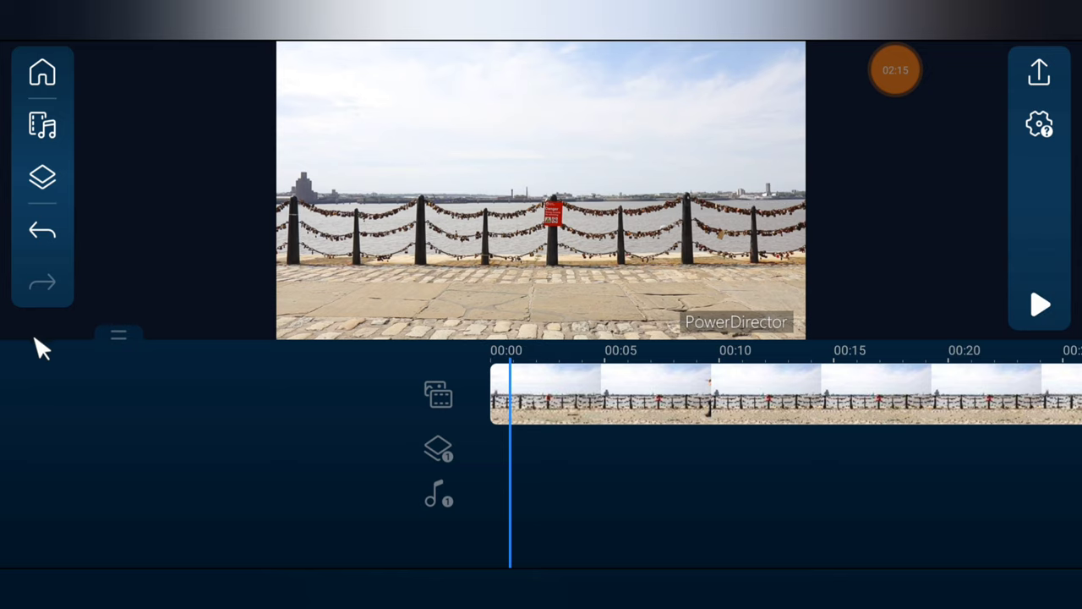
Apply the Black & White effect to the pier clip and preview it playing in greyscale
left_click(760, 406)
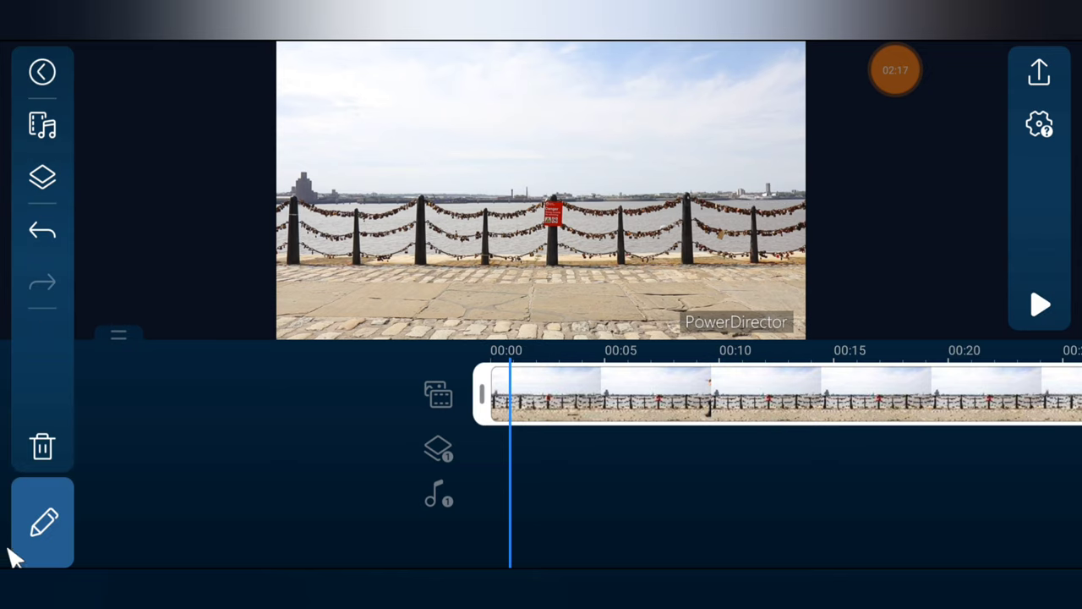
left_click(38, 521)
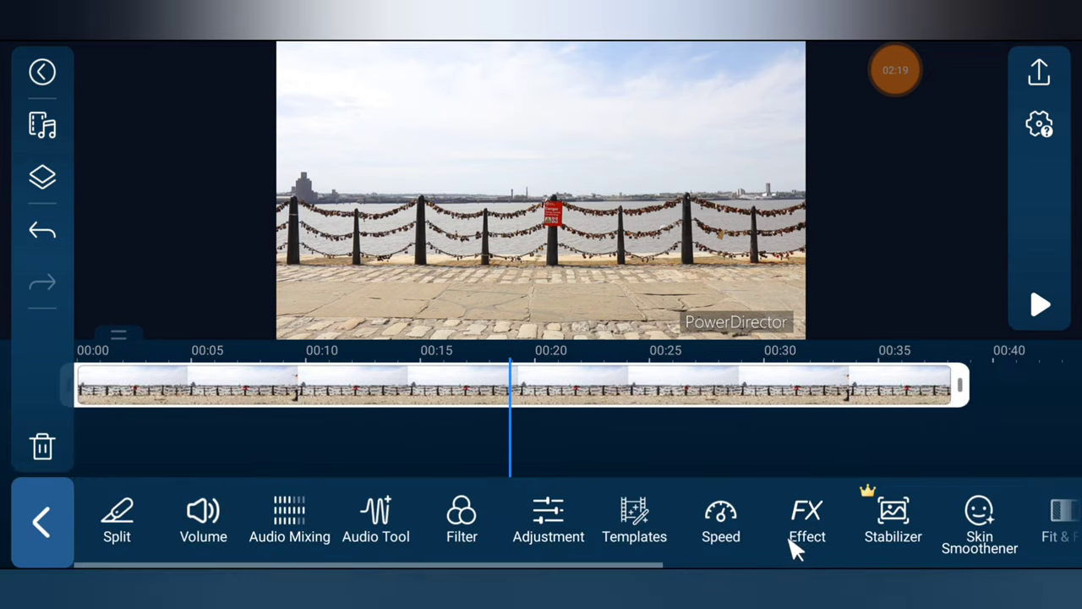
left_click(794, 545)
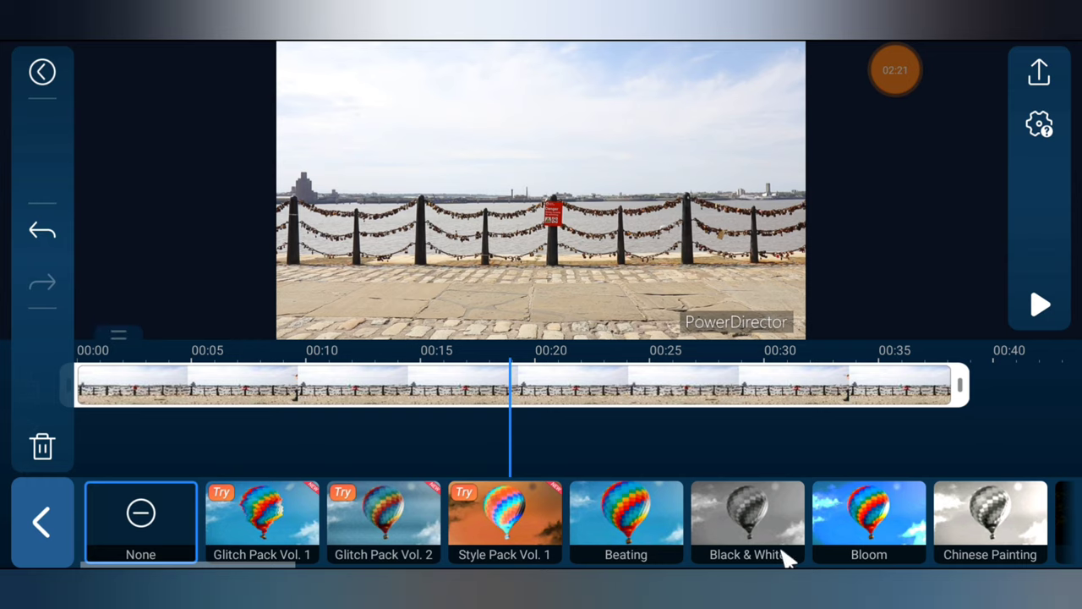
left_click(770, 534)
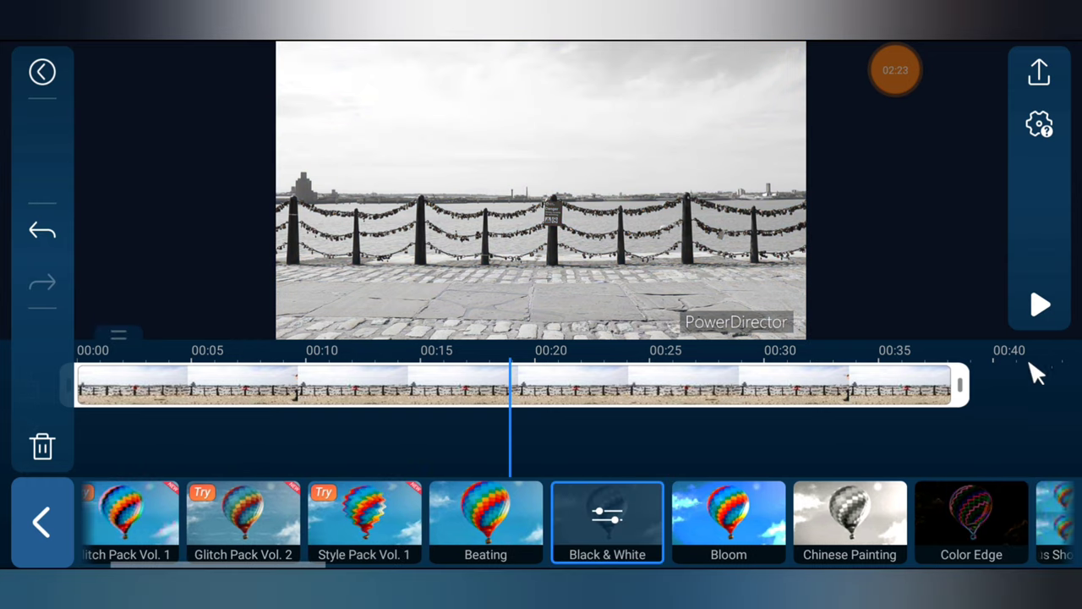
left_click(1040, 306)
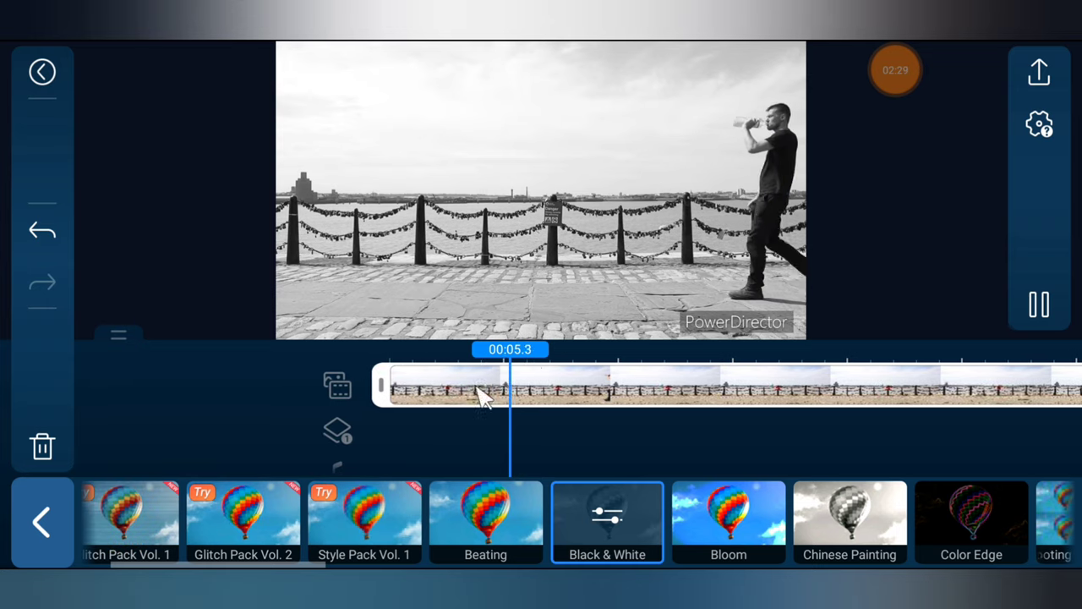
left_click(1040, 306)
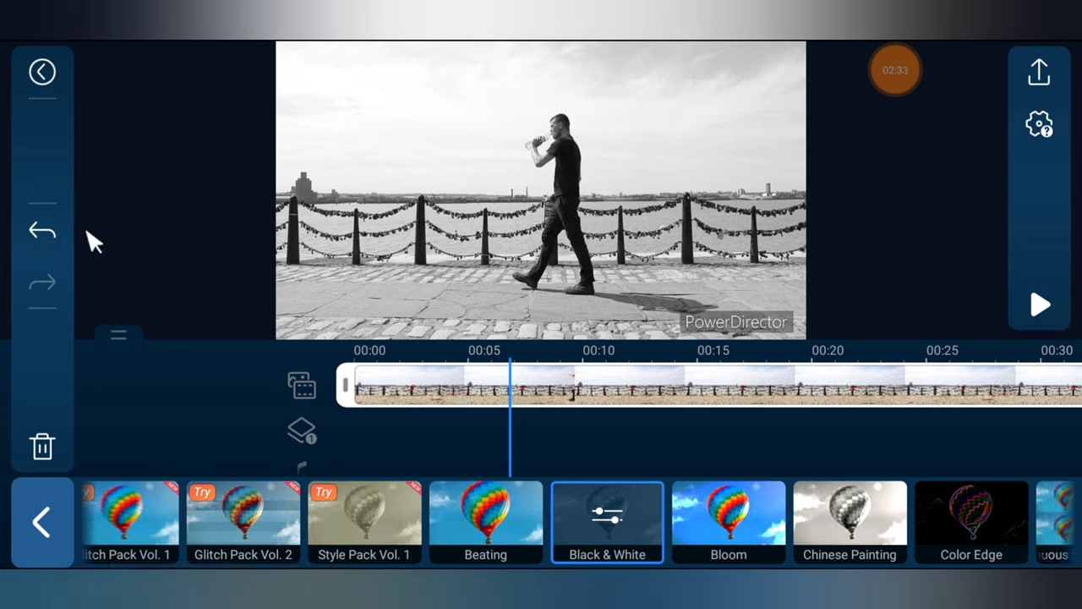
Undo, redo, then undo the Black & White effect so the clip is back in colour
left_click(43, 235)
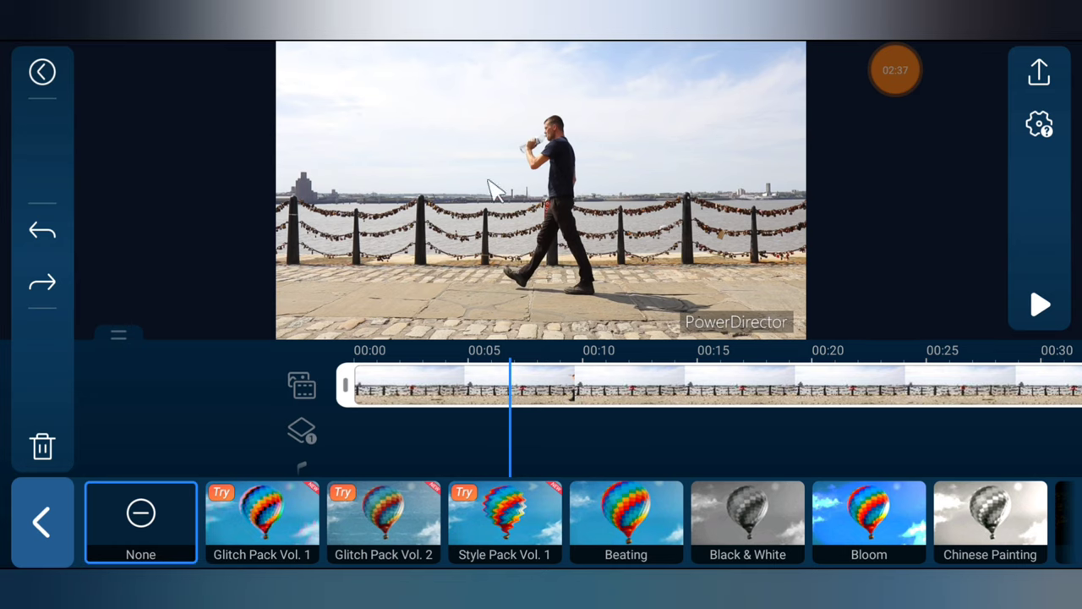
left_click(44, 286)
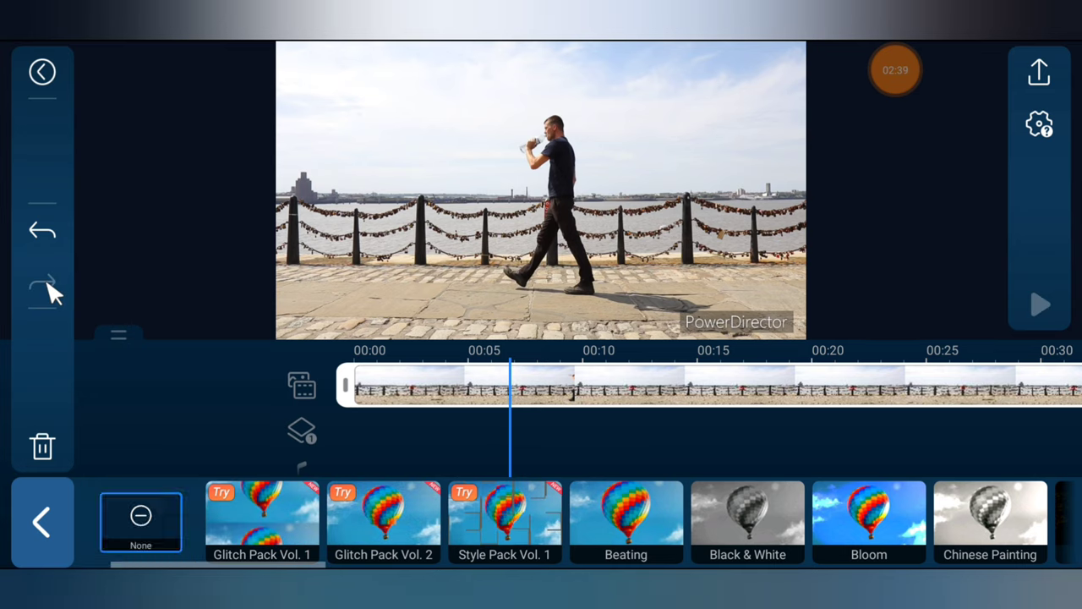
left_click(53, 232)
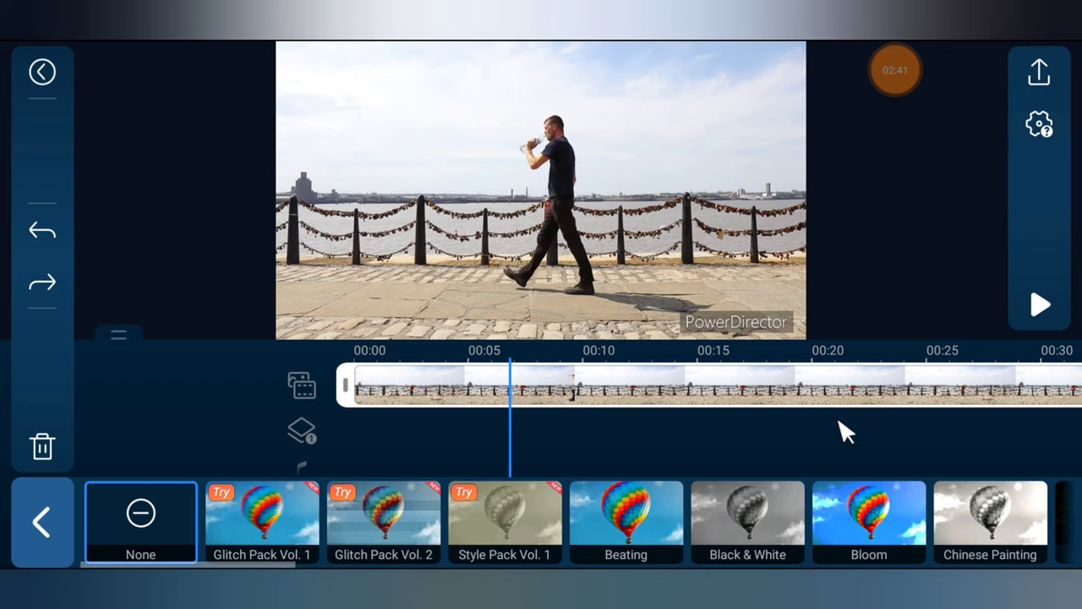
Apply the Color Edge effect to the pier clip and preview it playing
mouse_move(972, 558)
left_mouse_down()
mouse_move(507, 553)
mouse_move(505, 537)
left_mouse_up()
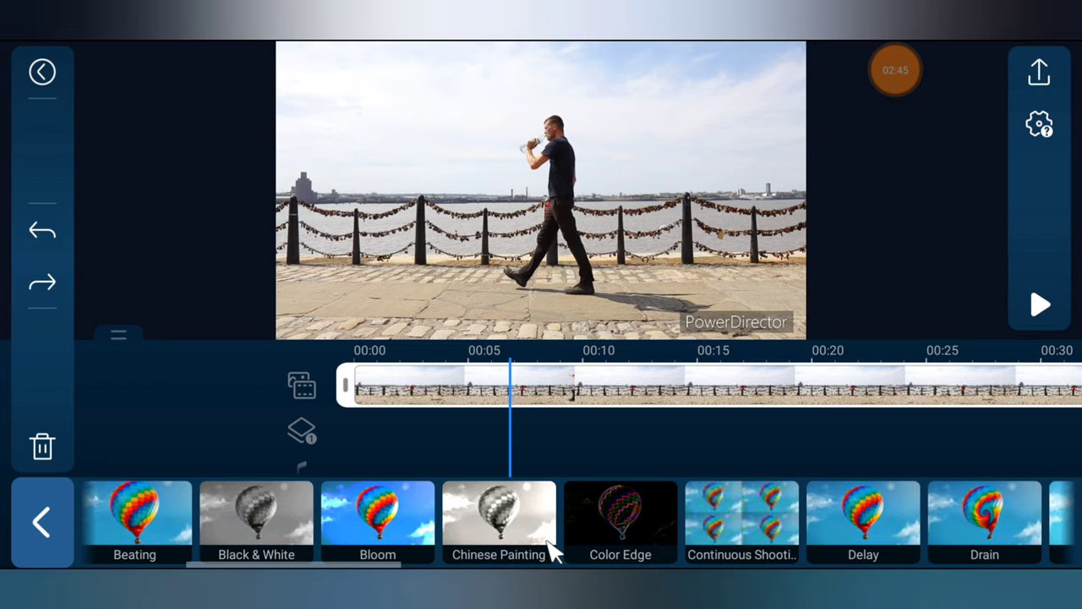
left_click(642, 531)
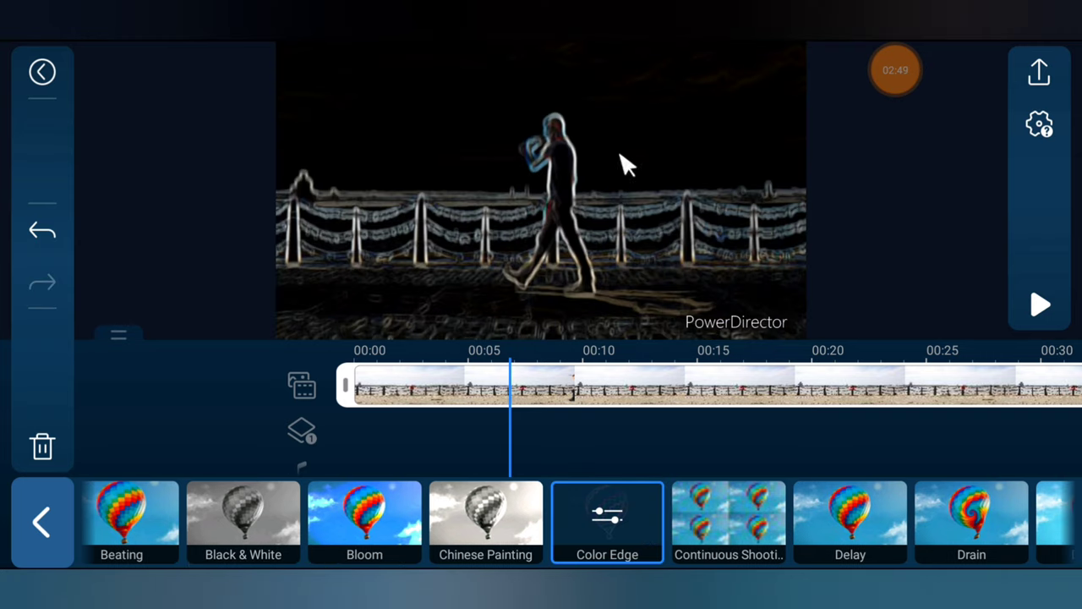
left_click(1042, 307)
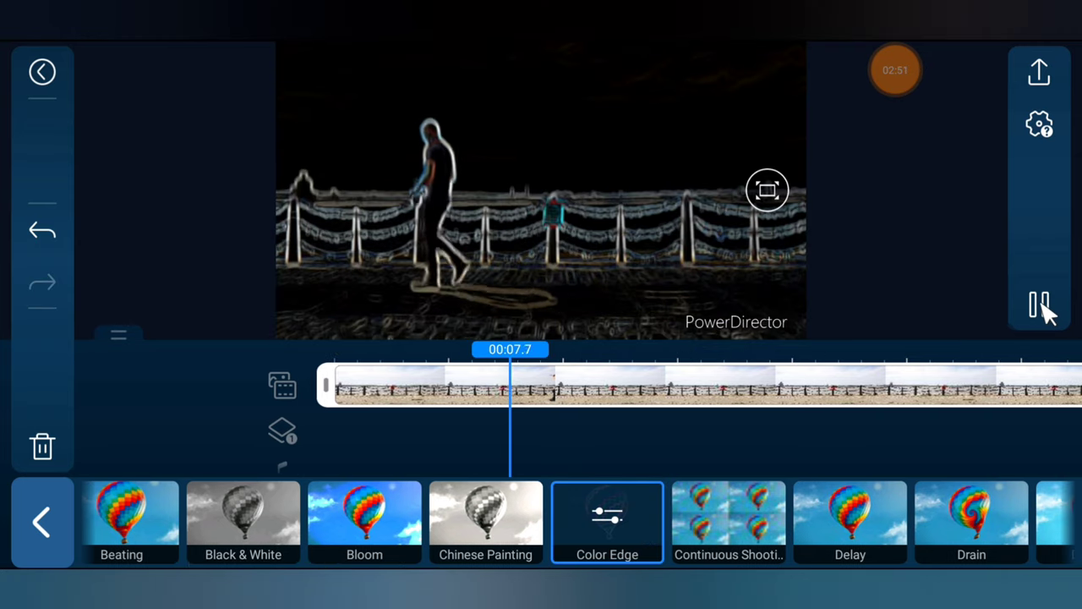
left_click(1039, 306)
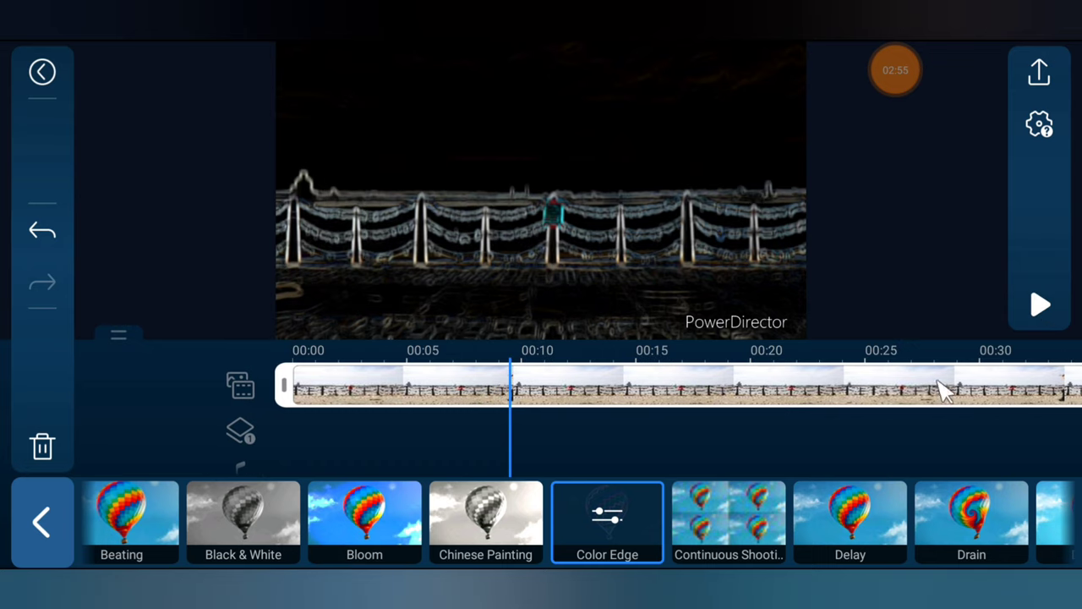
Undo Color Edge and leave the effect list for the clip's editing tools
left_click(44, 234)
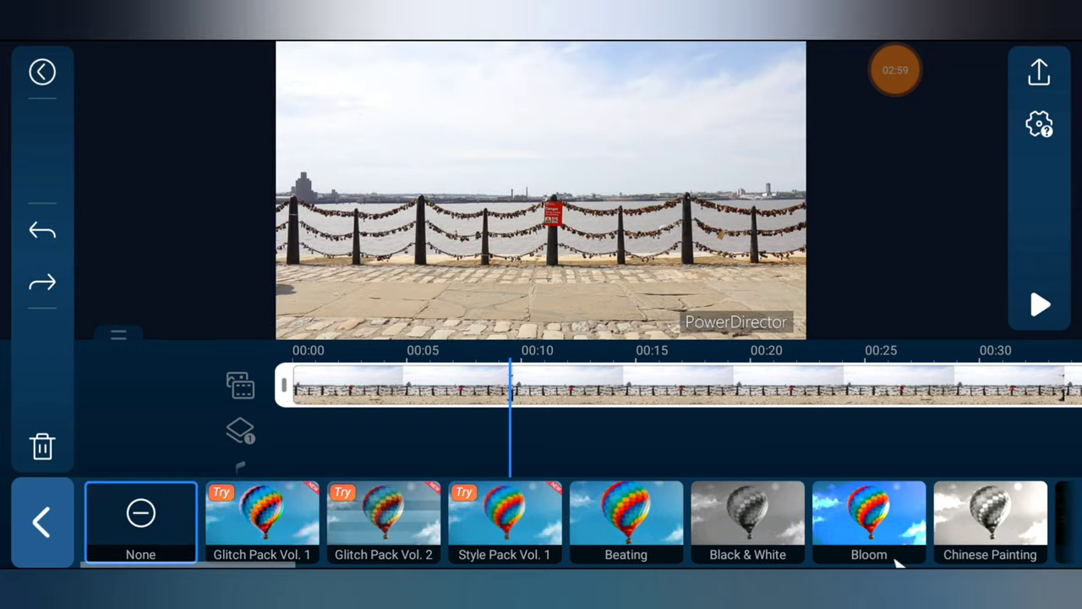
left_click_drag(1053, 524, 12, 514)
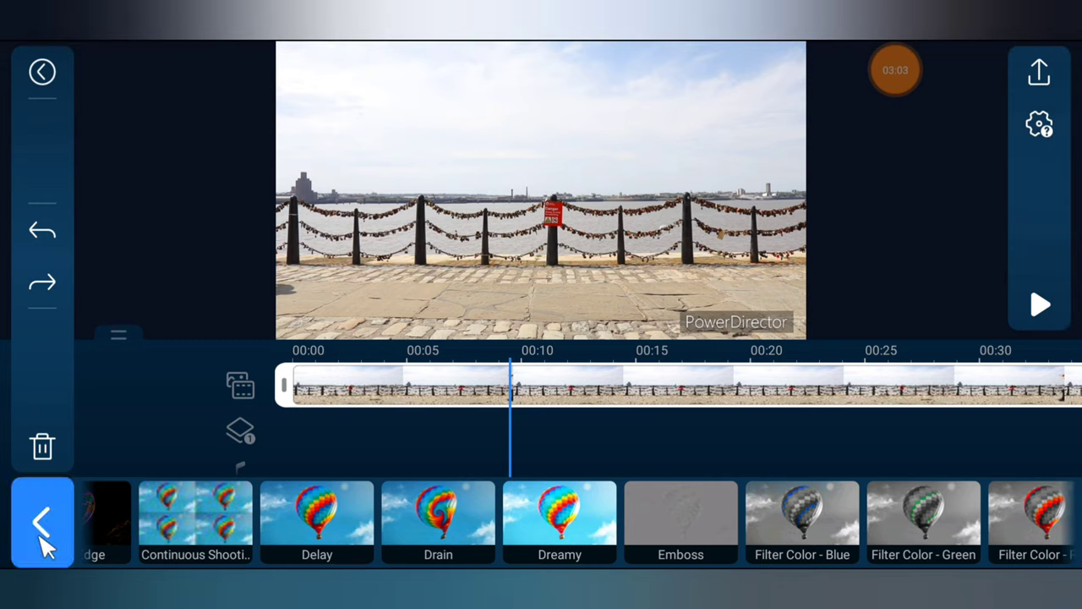
left_click(39, 538)
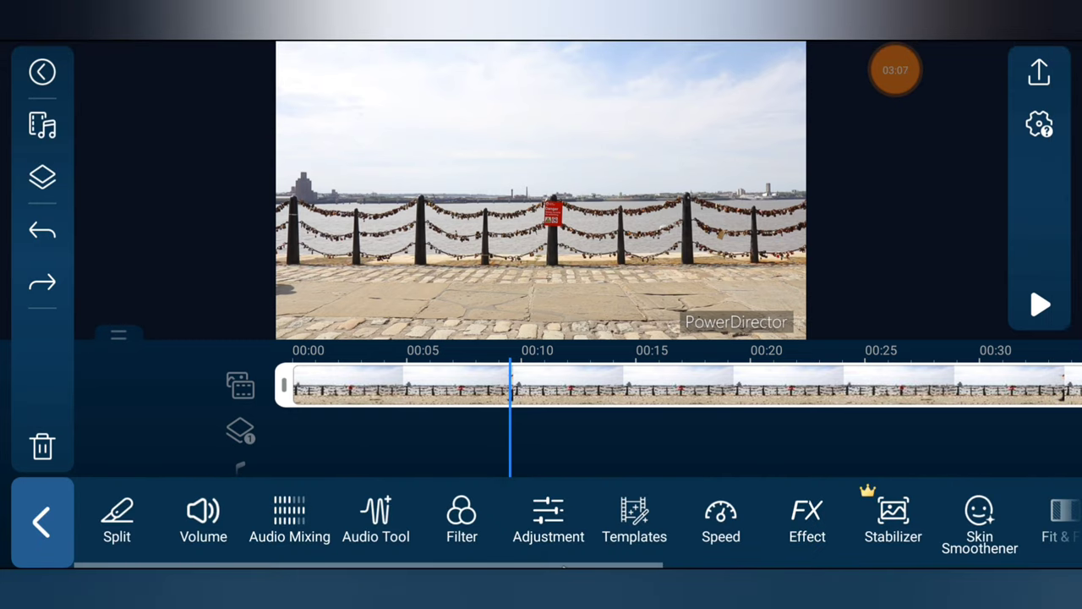
At about 00:06, apply Skin Smoothener (brightness and smoothness 80), then remove it
scroll(562, 568, "right", 4)
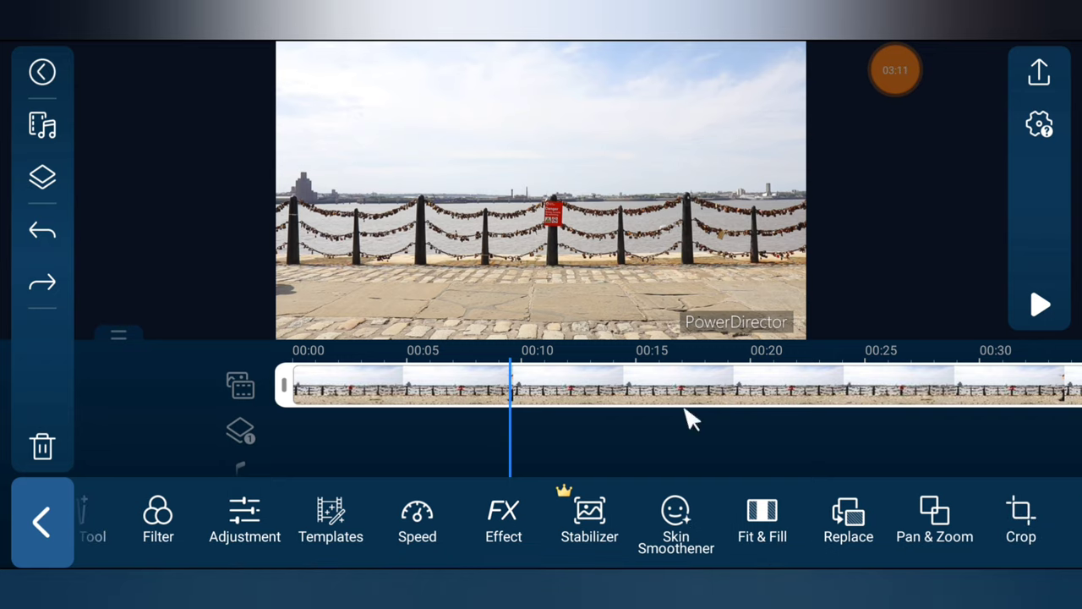
left_click_drag(679, 445, 755, 454)
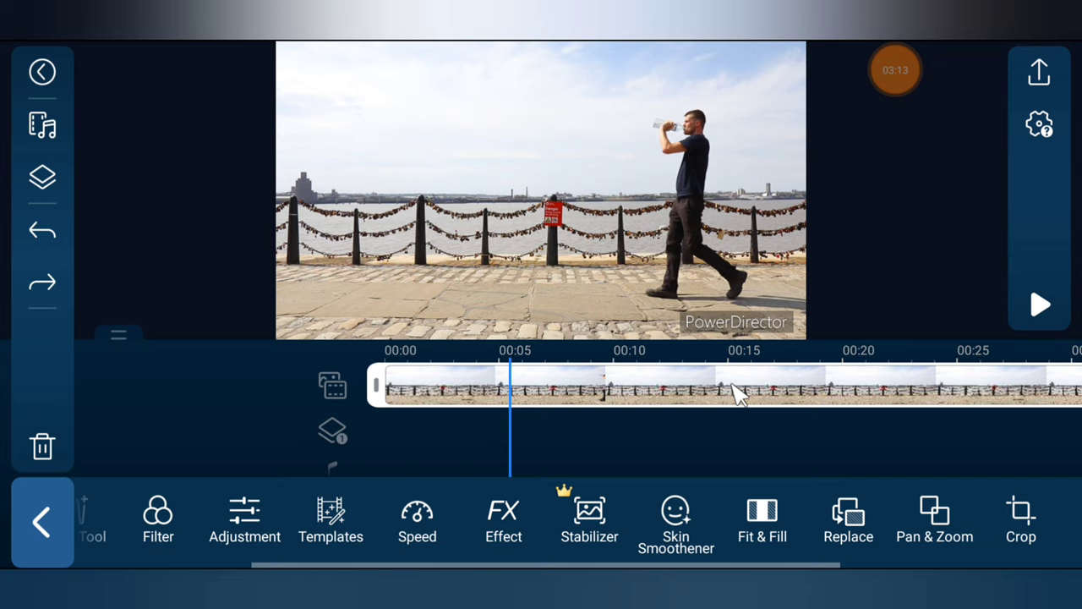
left_click(674, 516)
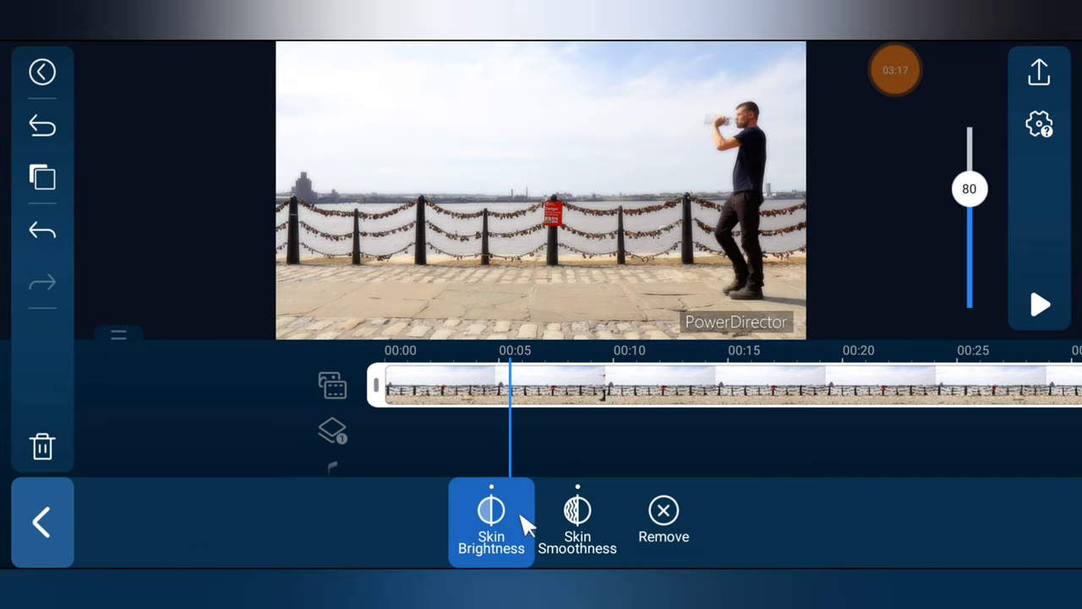
left_click(583, 520)
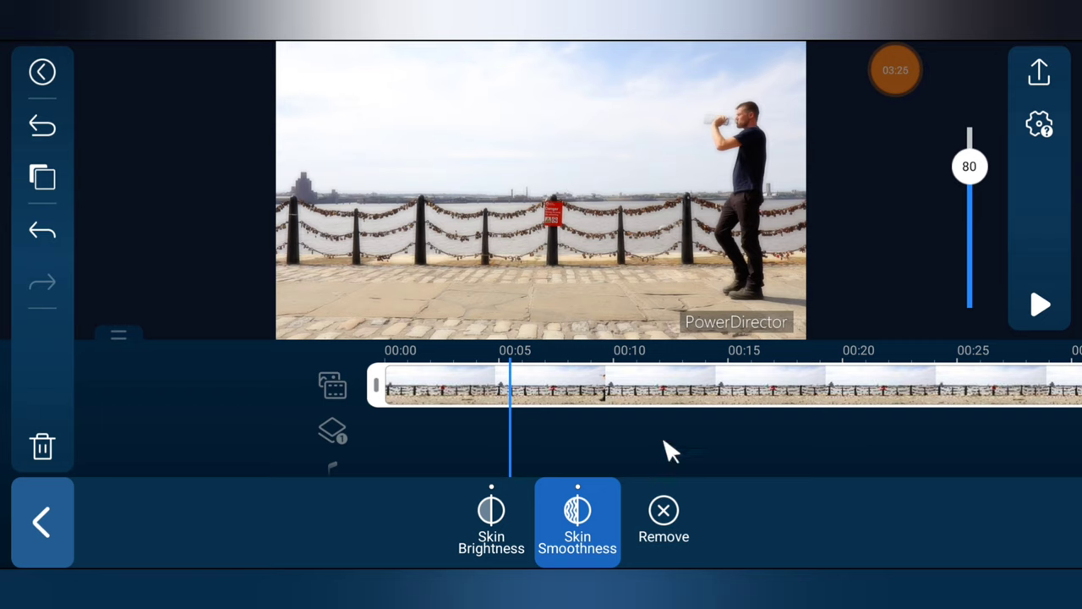
left_click(664, 516)
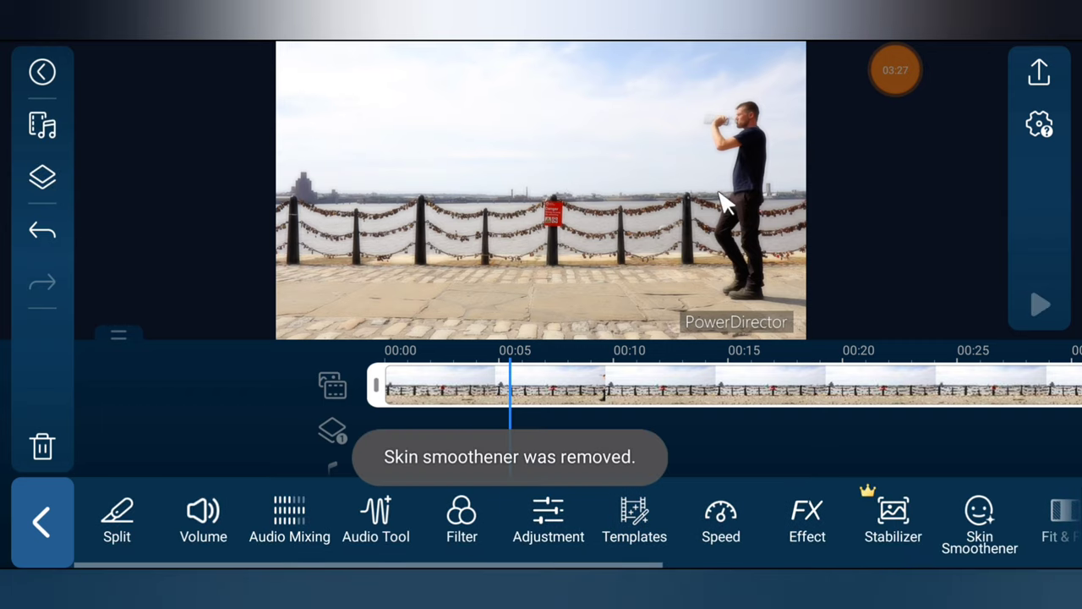
Reapply Skin Smoothener and raise skin brightness from 80 to 93
left_click(986, 541)
left_click_drag(978, 180, 986, 152)
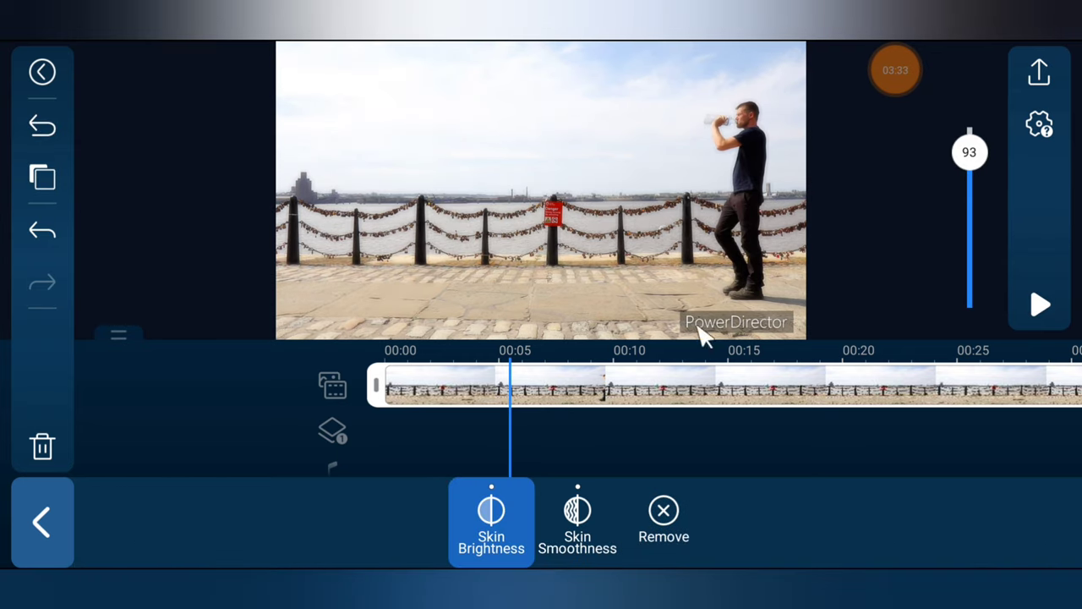
left_click(571, 538)
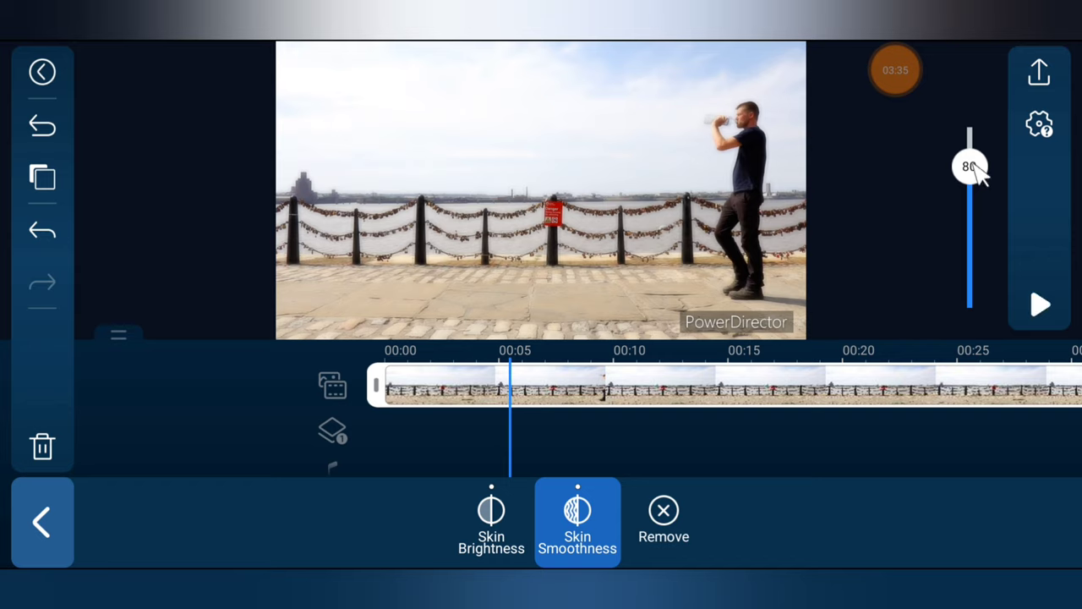
Try skin smoothness at 88, undo it, and remove the Skin Smoothener
left_click_drag(978, 174, 986, 155)
left_click(60, 239)
left_click(664, 512)
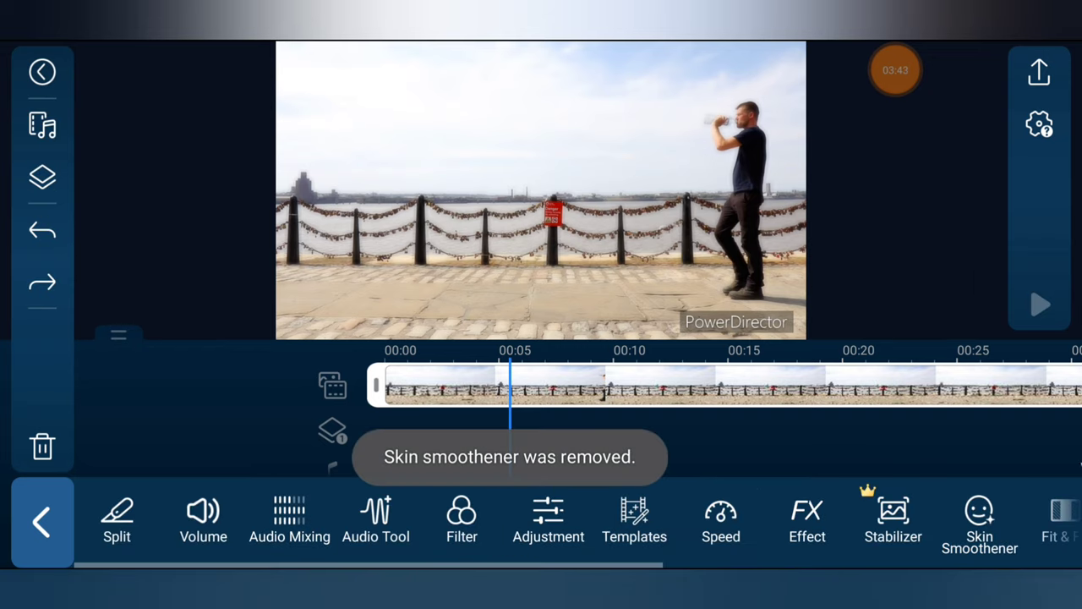
Deselect the pier clip on the timeline to close its edit tools
left_click_drag(640, 563, 960, 564)
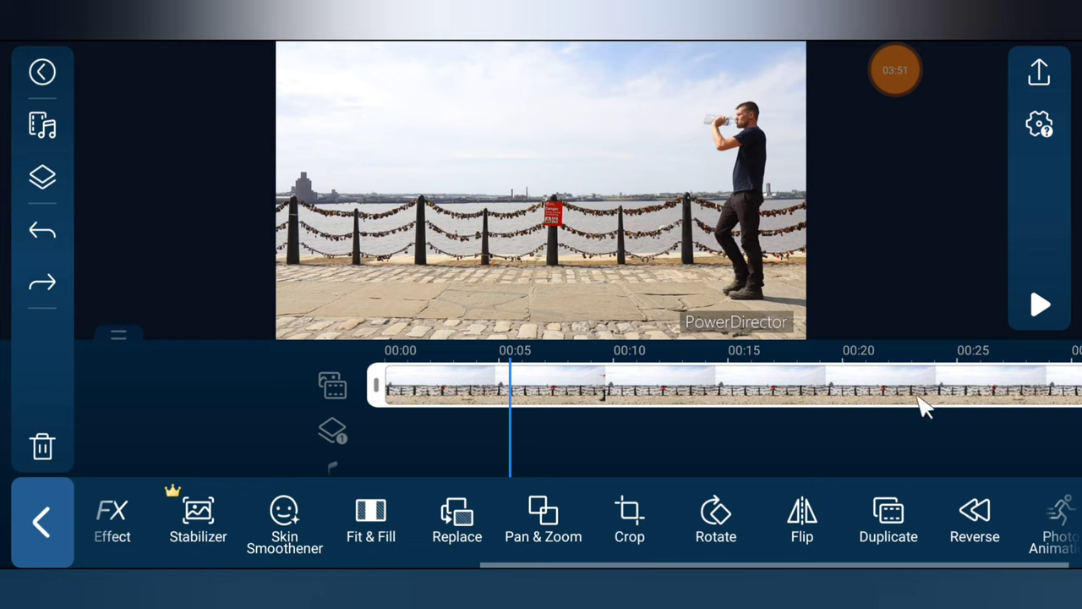
left_click(580, 430)
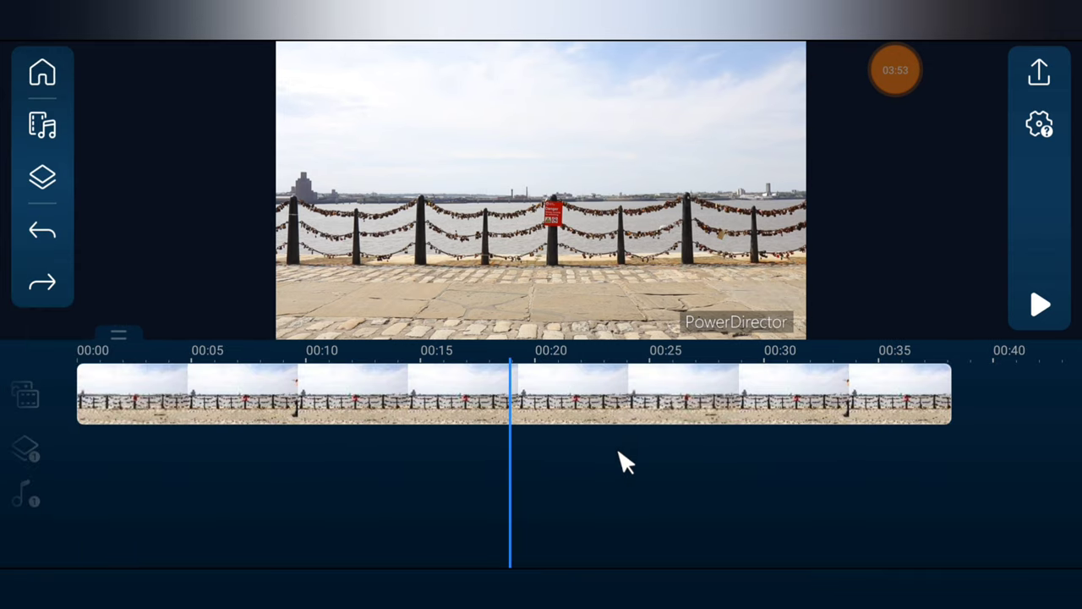